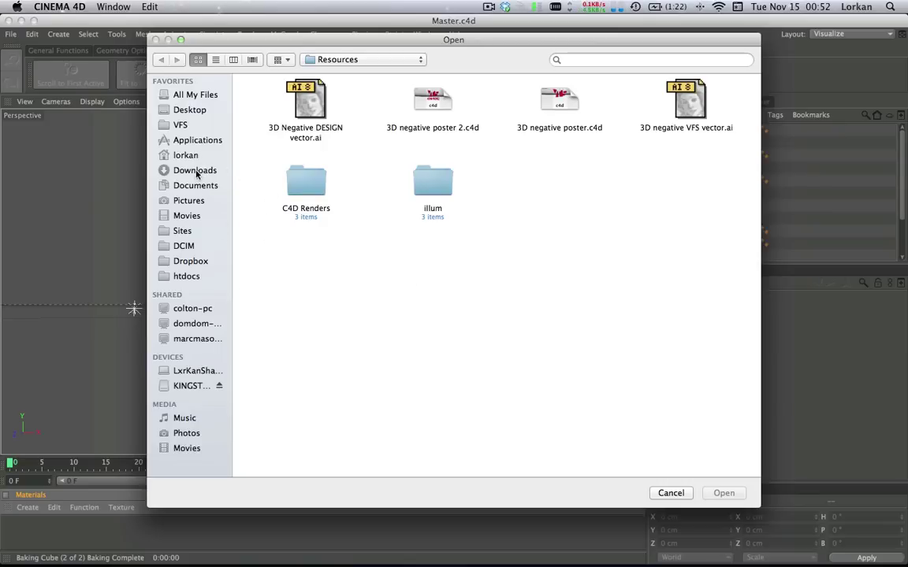
Open the project crappy xpresso clock.c4d from the Clock Gears folder on the KINGSTON drive
{"action": "scroll", "coordinate": [197, 174], "scroll_direction": "down", "scroll_amount": 1}
{"action": "scroll", "coordinate": [200, 355], "scroll_direction": "down", "scroll_amount": 1}
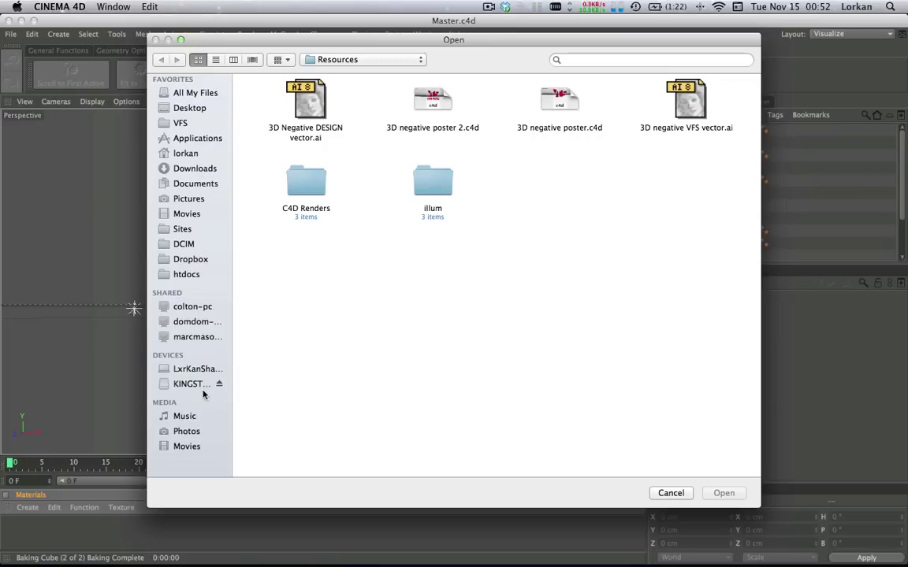
{"action": "left_click", "coordinate": [194, 384]}
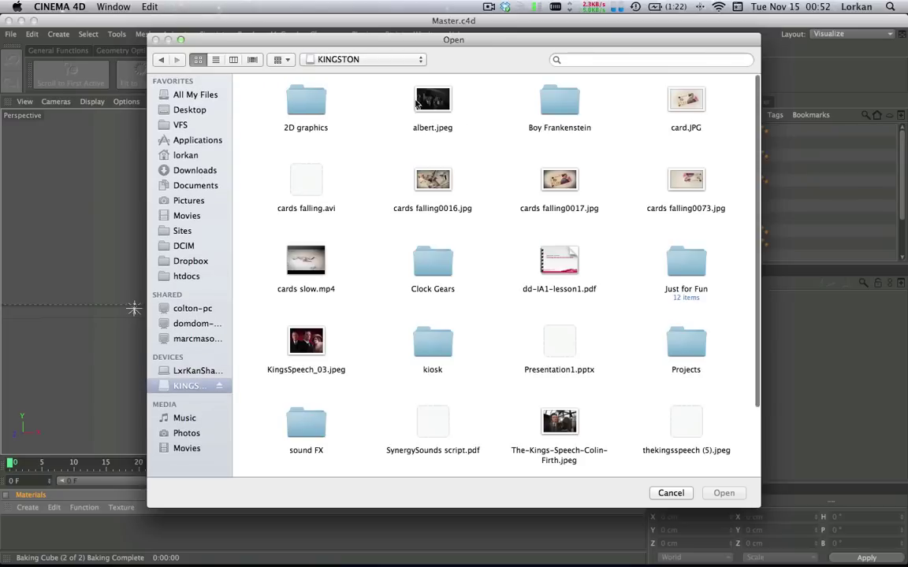
{"action": "left_click", "coordinate": [442, 270]}
{"action": "double_click", "coordinate": [443, 271]}
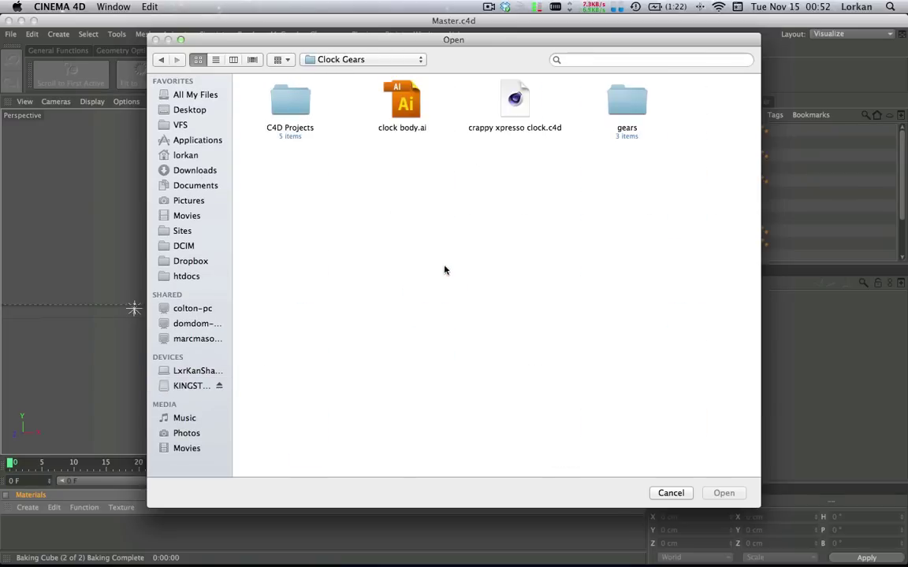
{"action": "left_click", "coordinate": [514, 102]}
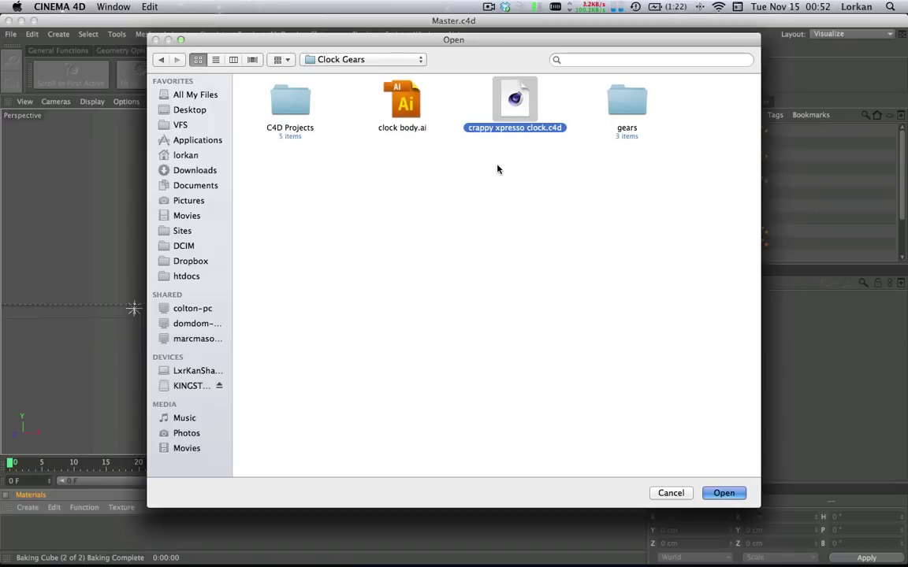
{"action": "double_click", "coordinate": [516, 103]}
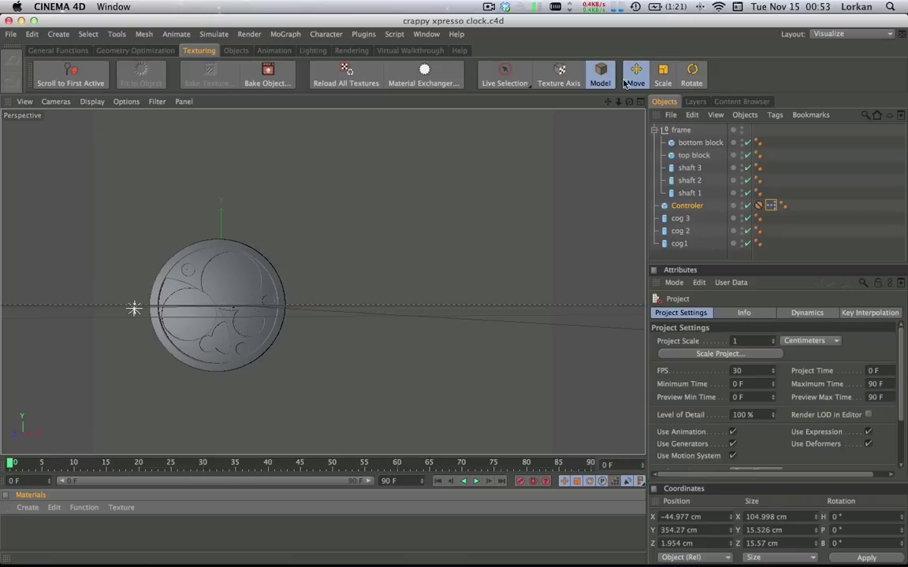
Switch the interface to the Standard layout
{"action": "left_click", "coordinate": [426, 34]}
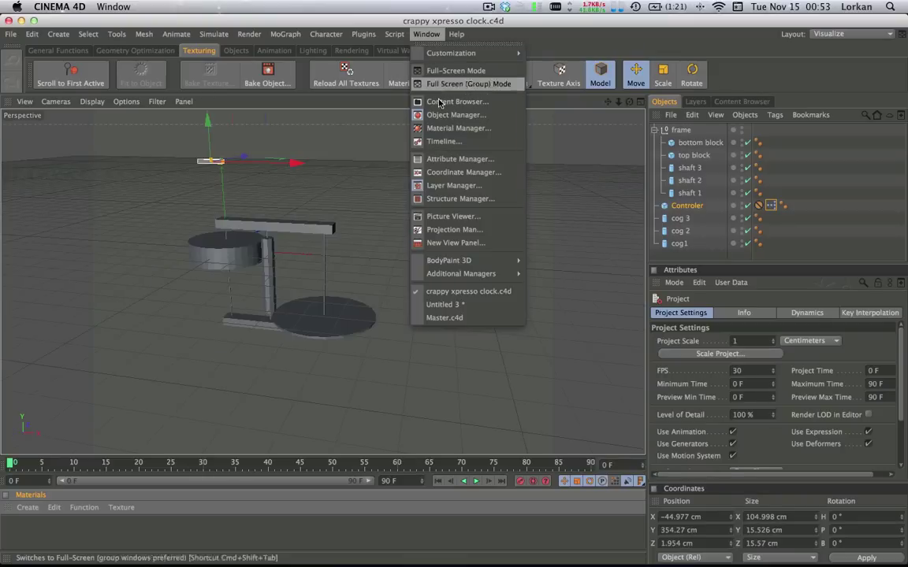
{"action": "mouse_move", "coordinate": [453, 53]}
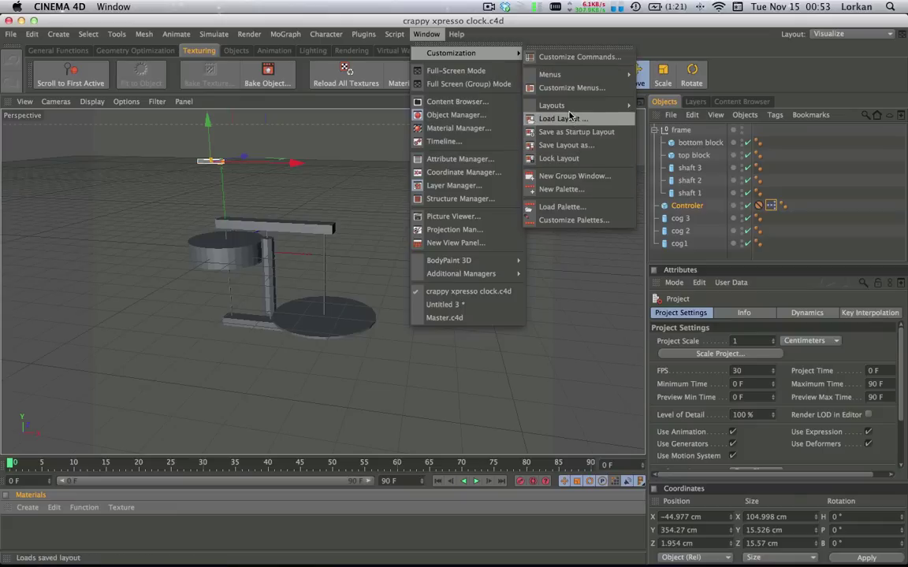
{"action": "mouse_move", "coordinate": [619, 108]}
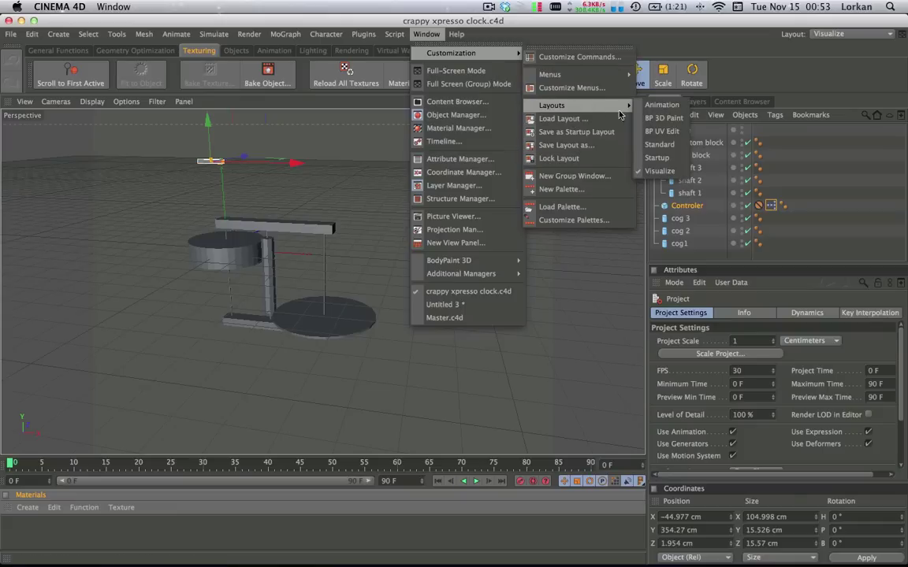
{"action": "left_click", "coordinate": [656, 146]}
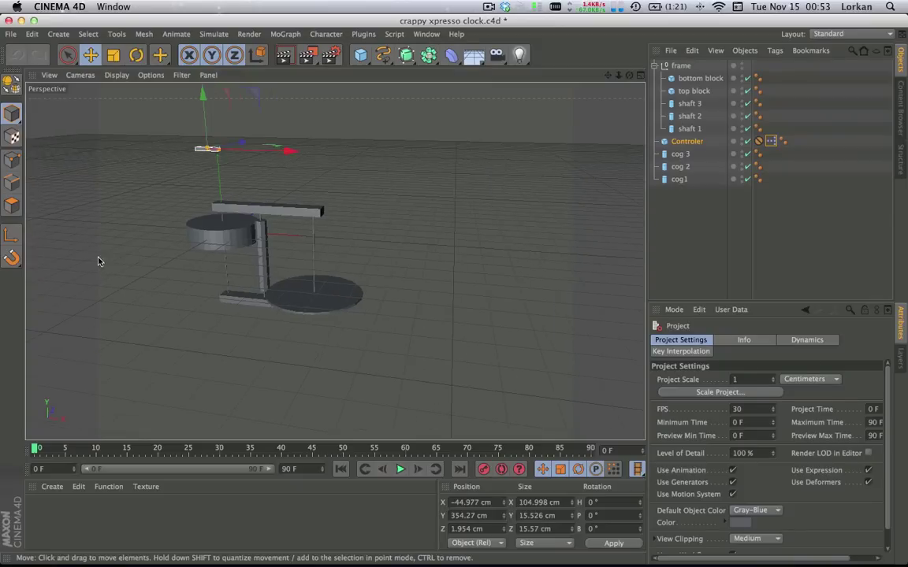
{"action": "left_click", "coordinate": [426, 35]}
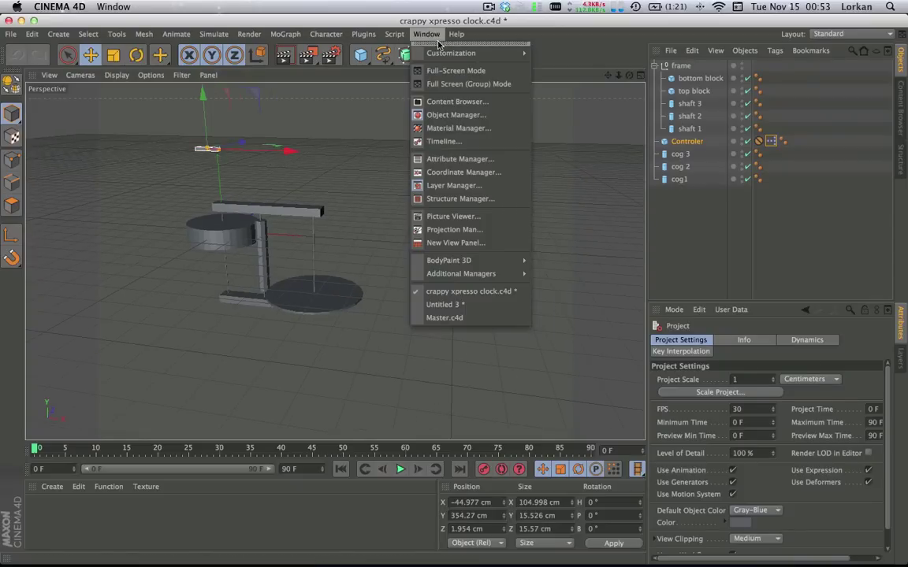
{"action": "mouse_move", "coordinate": [469, 53]}
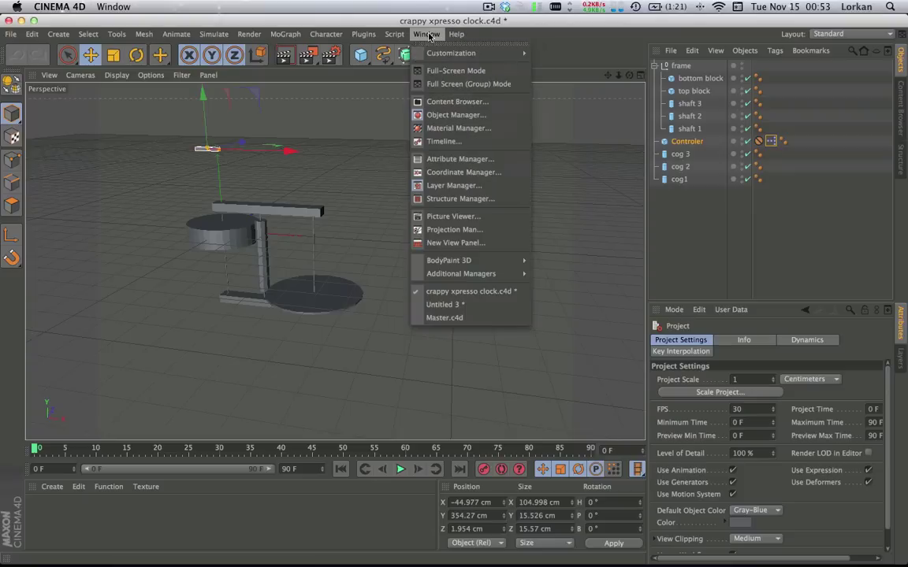
{"action": "mouse_move", "coordinate": [567, 108]}
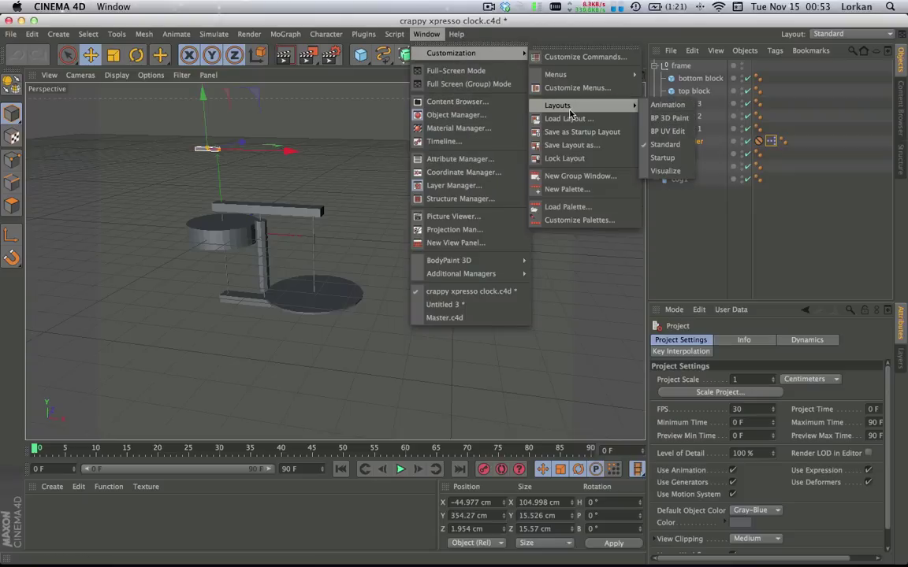
{"action": "left_click", "coordinate": [666, 144]}
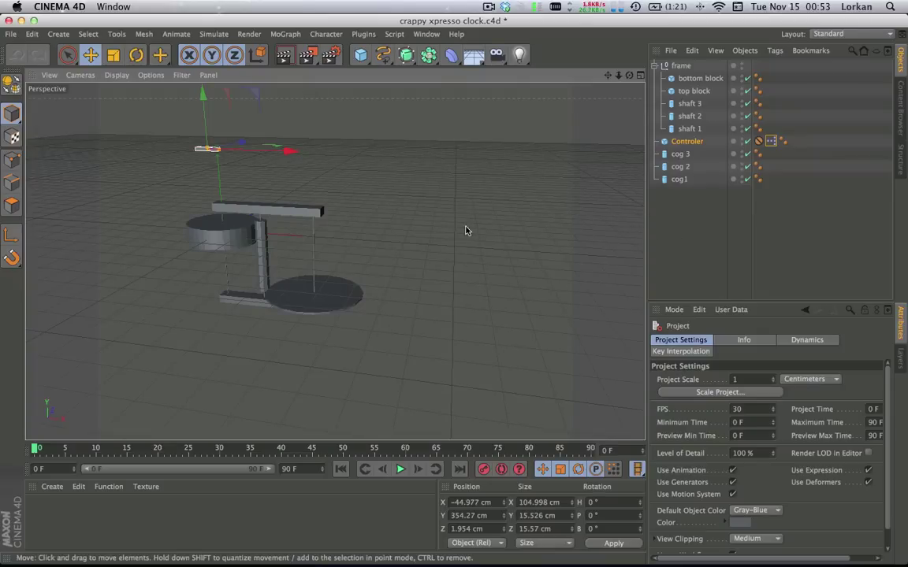
Slide the Controler bar along X to about 89 cm and select cog1 to check its rotation
{"action": "scroll", "coordinate": [213, 227], "scroll_direction": "up", "scroll_amount": 10}
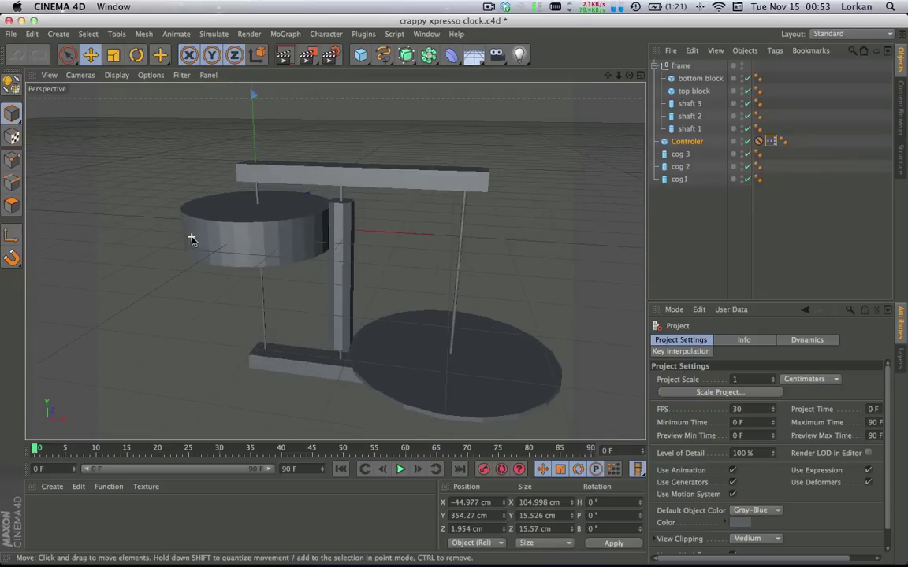
{"action": "left_click_drag", "start_coordinate": [608, 76], "coordinate": [334, 257]}
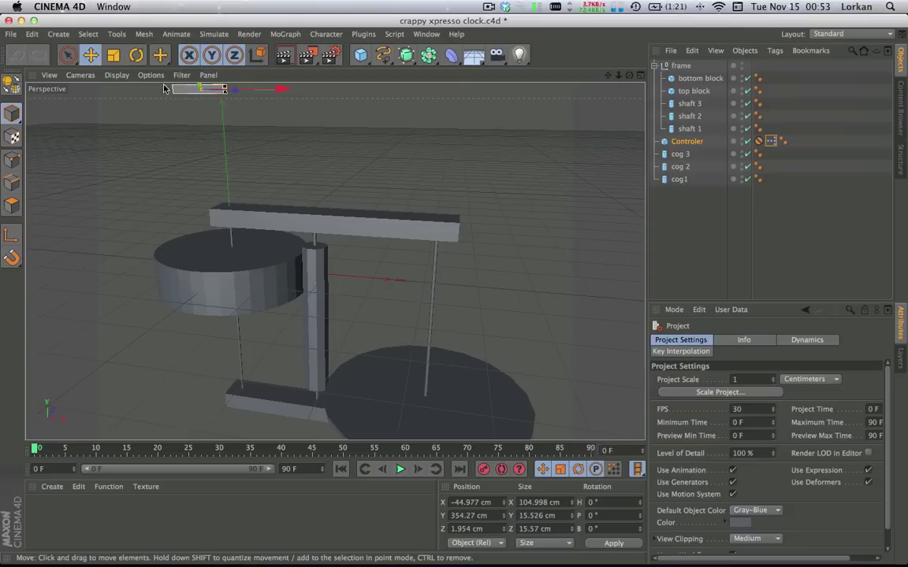
{"action": "left_click_drag", "start_coordinate": [279, 92], "coordinate": [223, 158]}
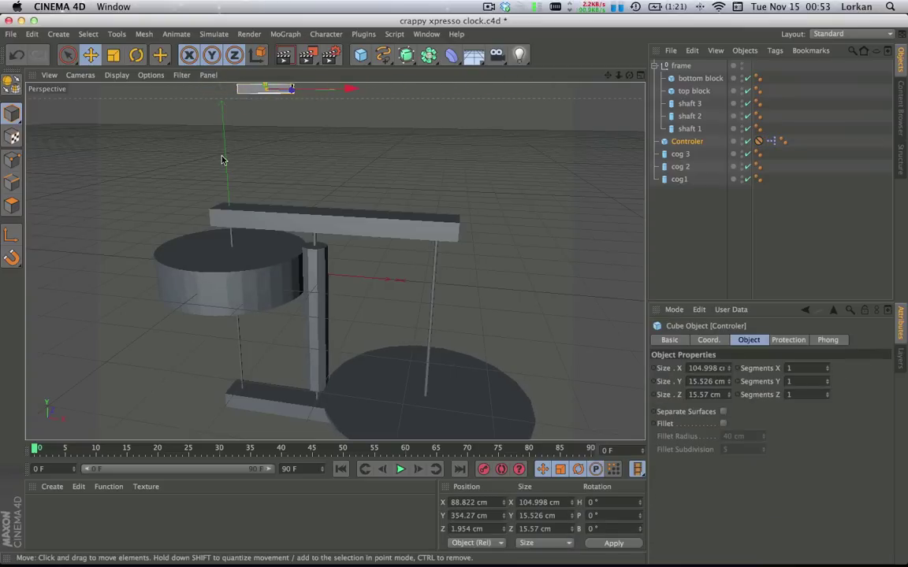
{"action": "left_click", "coordinate": [255, 272]}
{"action": "left_click_drag", "start_coordinate": [254, 272], "coordinate": [299, 173], "text": "alt"}
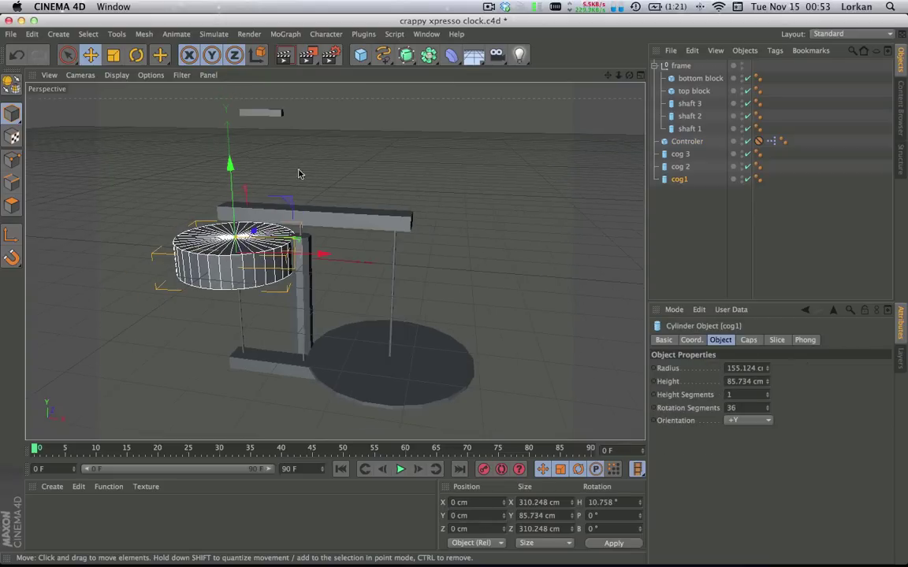
Slide the Controler bar along X to about 224 cm and select cog1 to check its heading, ending with nothing selected
{"action": "left_click", "coordinate": [268, 119]}
{"action": "left_click_drag", "start_coordinate": [302, 117], "coordinate": [371, 192]}
{"action": "scroll", "coordinate": [237, 280], "scroll_direction": "up", "scroll_amount": 5}
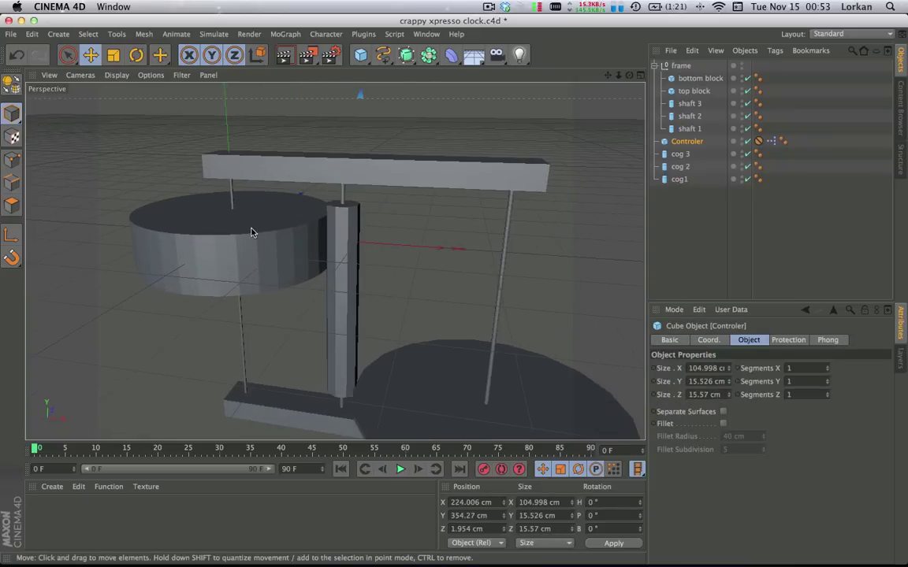
{"action": "left_click", "coordinate": [250, 233]}
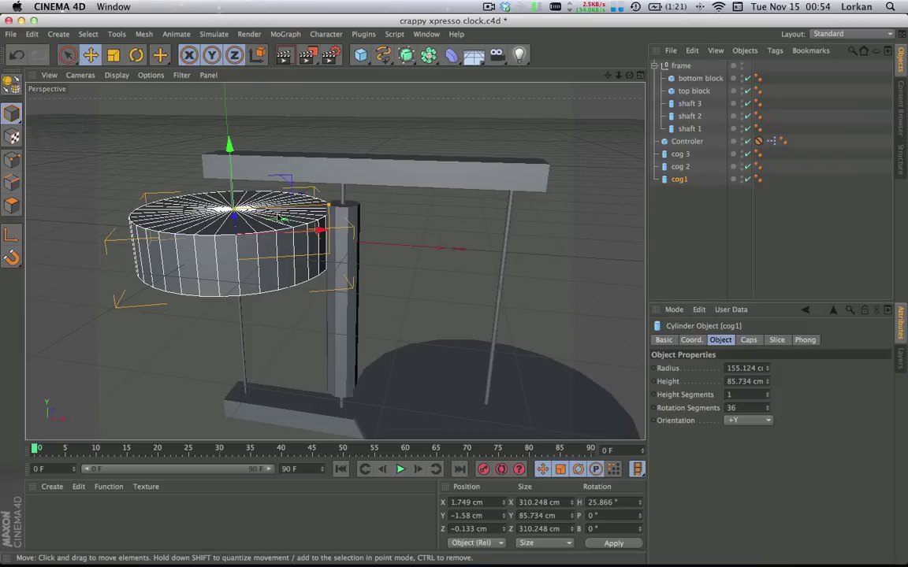
{"action": "left_click_drag", "start_coordinate": [312, 248], "coordinate": [340, 252], "text": "alt"}
{"action": "left_click", "coordinate": [389, 150]}
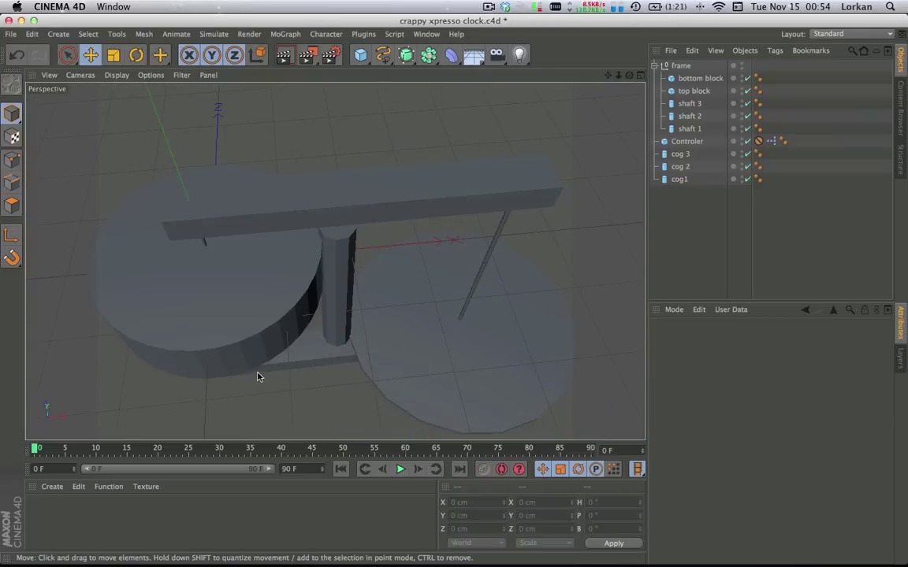
Slide the Controler bar along X to about 214 cm and select cog1 to compare its rotation
{"action": "left_click_drag", "start_coordinate": [257, 377], "coordinate": [243, 266], "text": "alt"}
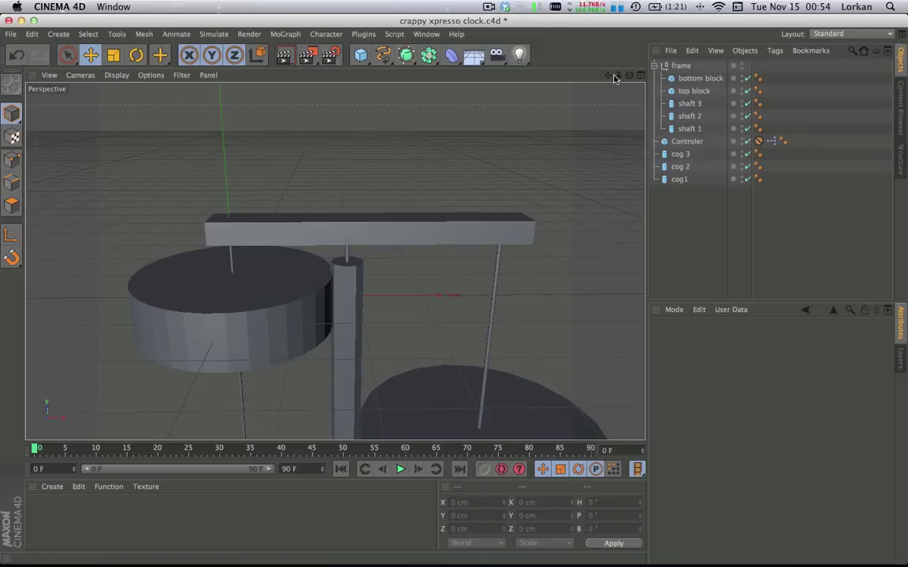
{"action": "scroll", "coordinate": [336, 259], "scroll_direction": "up", "scroll_amount": 3}
{"action": "scroll", "coordinate": [337, 259], "scroll_direction": "down", "scroll_amount": 6}
{"action": "scroll", "coordinate": [337, 259], "scroll_direction": "up", "scroll_amount": 2}
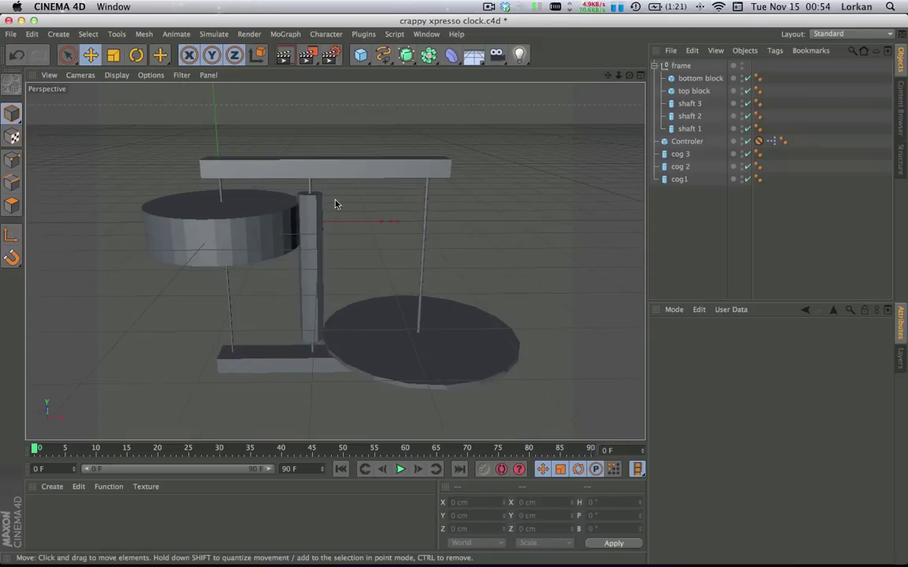
{"action": "left_click_drag", "start_coordinate": [482, 178], "coordinate": [273, 155], "text": "alt"}
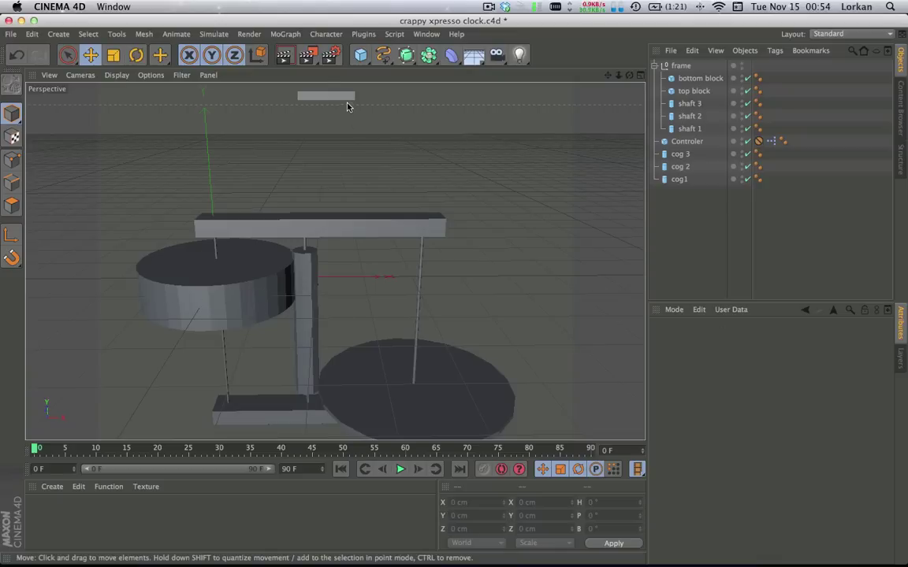
{"action": "left_click", "coordinate": [315, 96]}
{"action": "left_click_drag", "start_coordinate": [377, 98], "coordinate": [305, 243]}
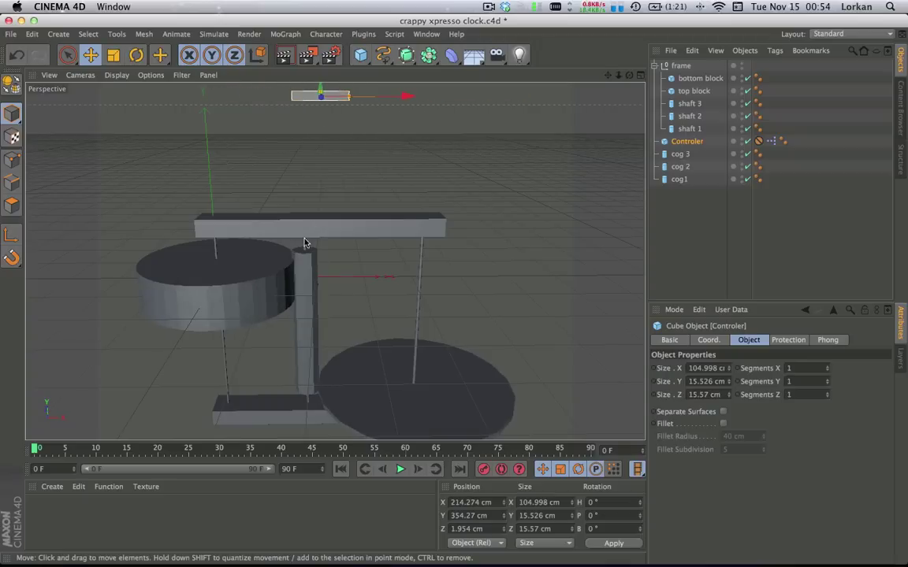
{"action": "left_click", "coordinate": [247, 277]}
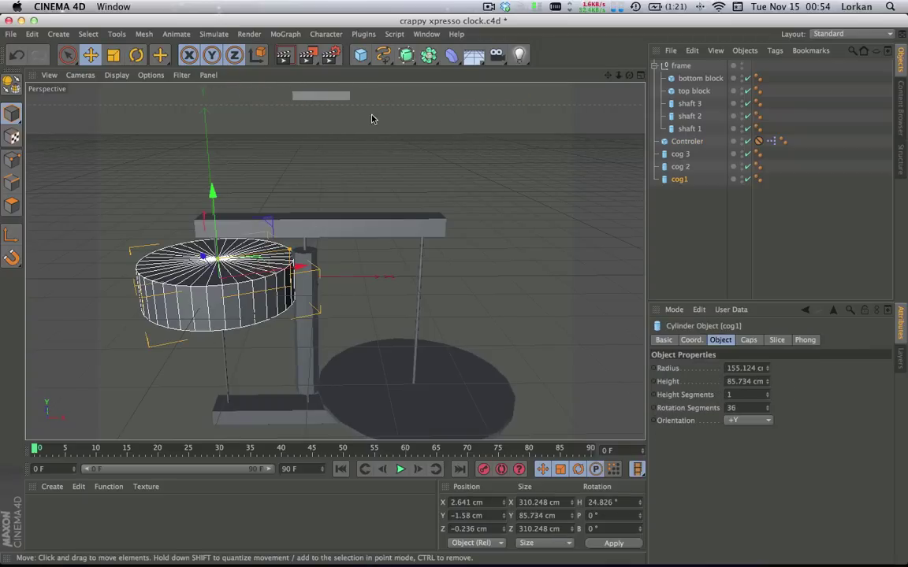
Slide the Controler bar along X to about 356 cm and select cog1 to check its rotation
{"action": "left_click", "coordinate": [319, 98]}
{"action": "left_click_drag", "start_coordinate": [267, 113], "coordinate": [354, 245]}
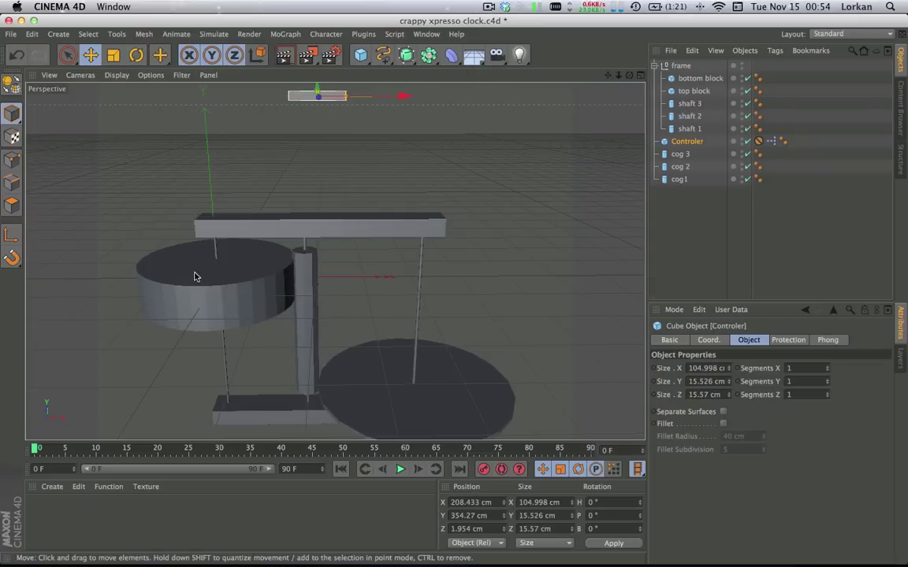
{"action": "left_click_drag", "start_coordinate": [398, 97], "coordinate": [481, 100]}
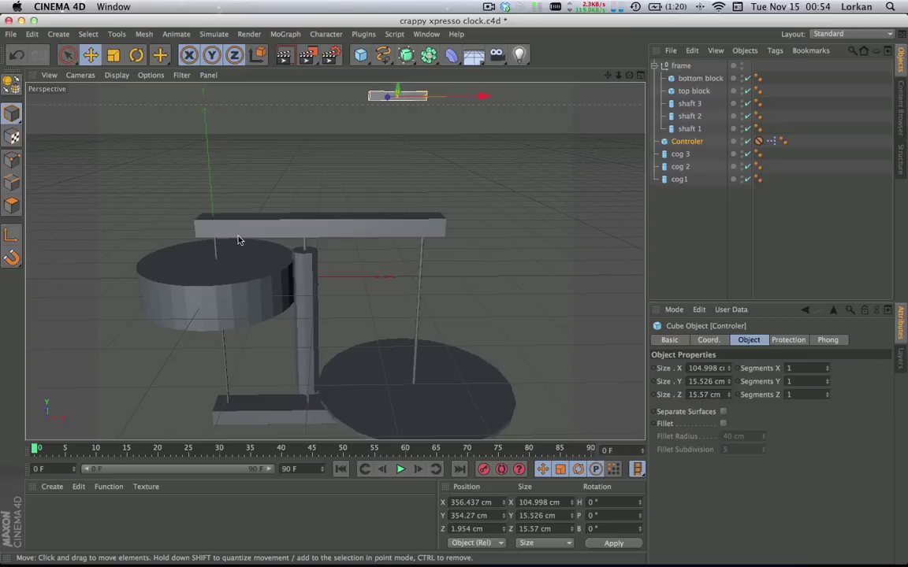
{"action": "left_click", "coordinate": [220, 257]}
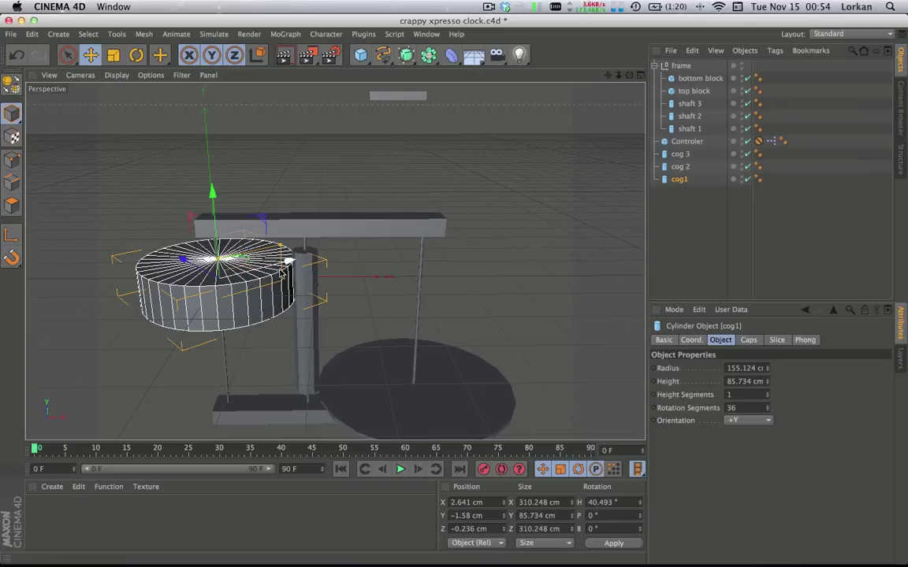
Open the Controler's XPresso expression and widen the editor window until the whole node chain from Controler to cog 3 fits
{"action": "double_click", "coordinate": [770, 141]}
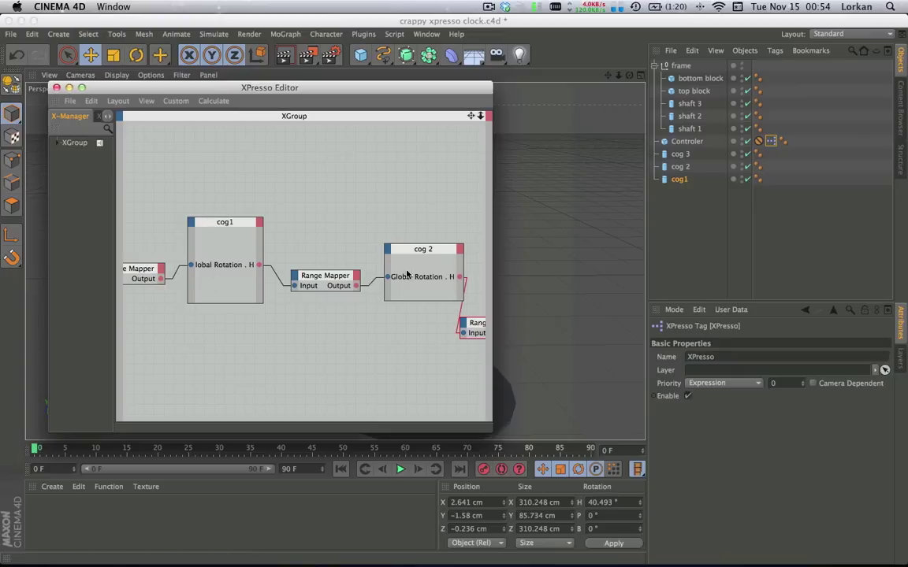
{"action": "left_click_drag", "start_coordinate": [495, 223], "coordinate": [645, 223]}
{"action": "left_click_drag", "start_coordinate": [535, 129], "coordinate": [787, 172]}
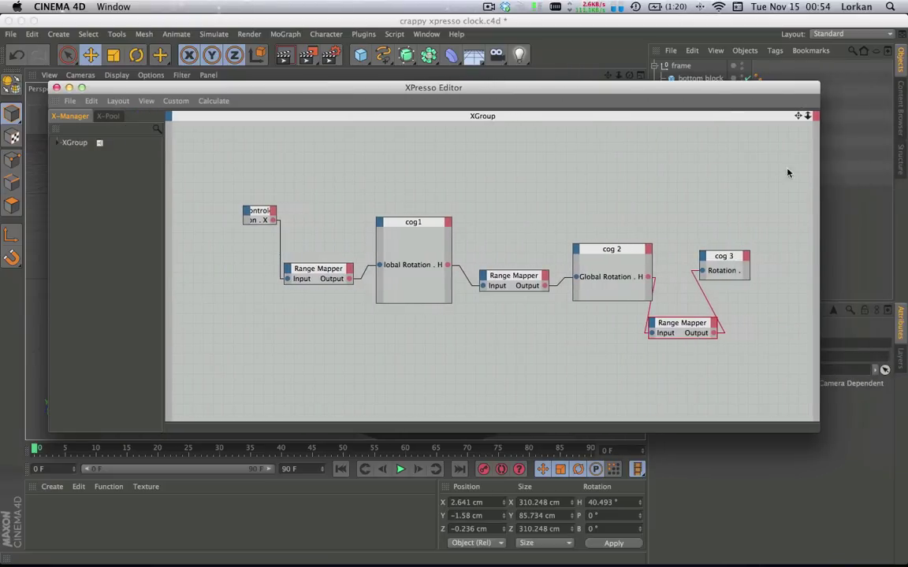
{"action": "left_click_drag", "start_coordinate": [707, 92], "coordinate": [623, 379]}
{"action": "left_click_drag", "start_coordinate": [616, 316], "coordinate": [692, 128]}
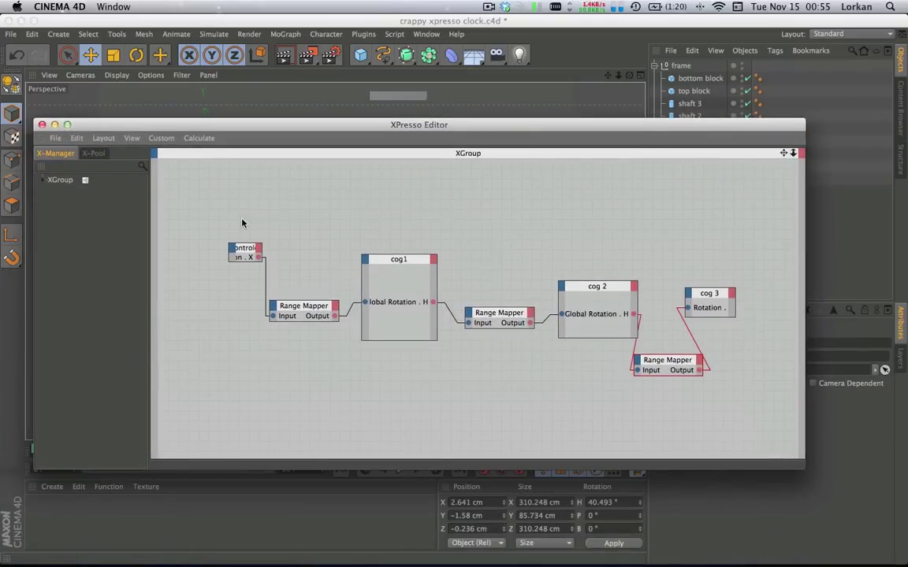
Move all XGroup nodes up together and shorten the XPresso Editor window from above, keeping the node chain in view
{"action": "left_click_drag", "start_coordinate": [198, 200], "coordinate": [764, 385]}
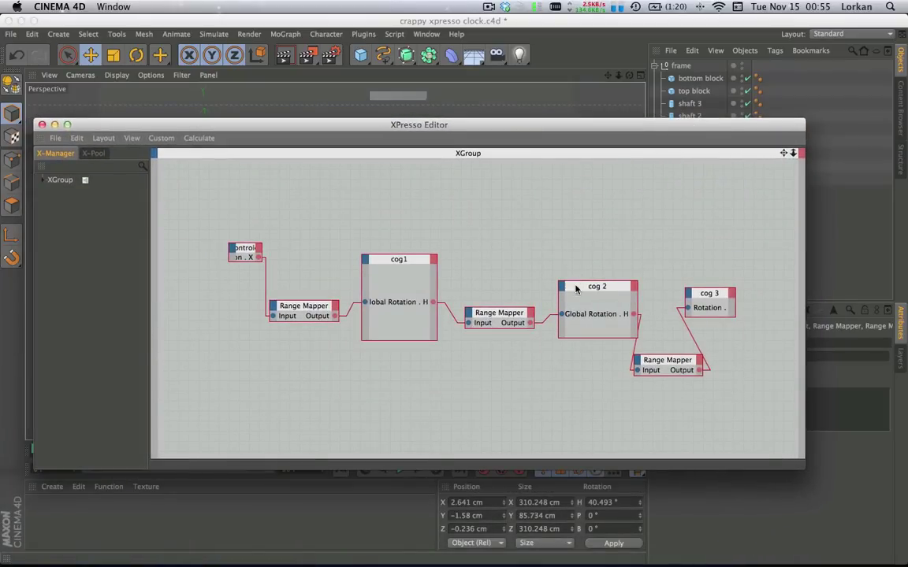
{"action": "left_click_drag", "start_coordinate": [576, 290], "coordinate": [567, 212]}
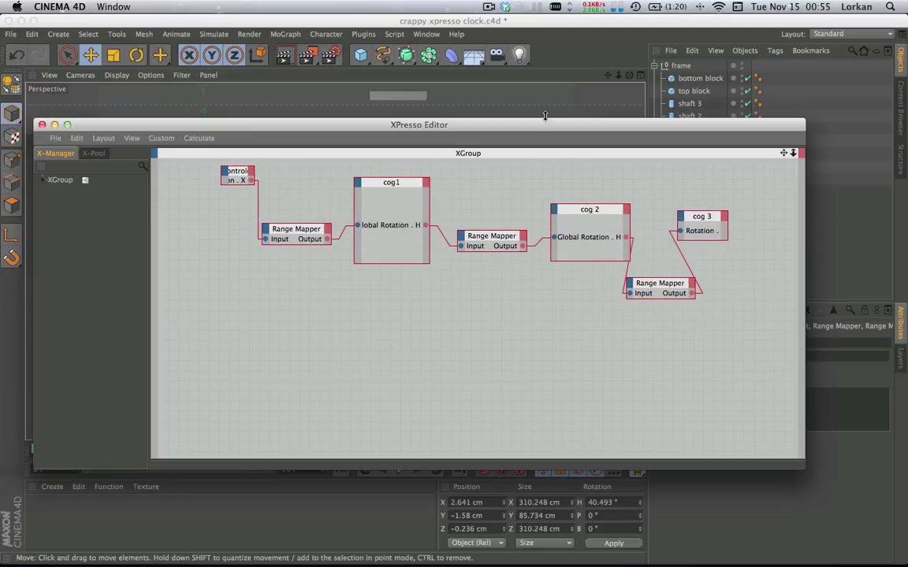
{"action": "left_click_drag", "start_coordinate": [543, 127], "coordinate": [537, 216]}
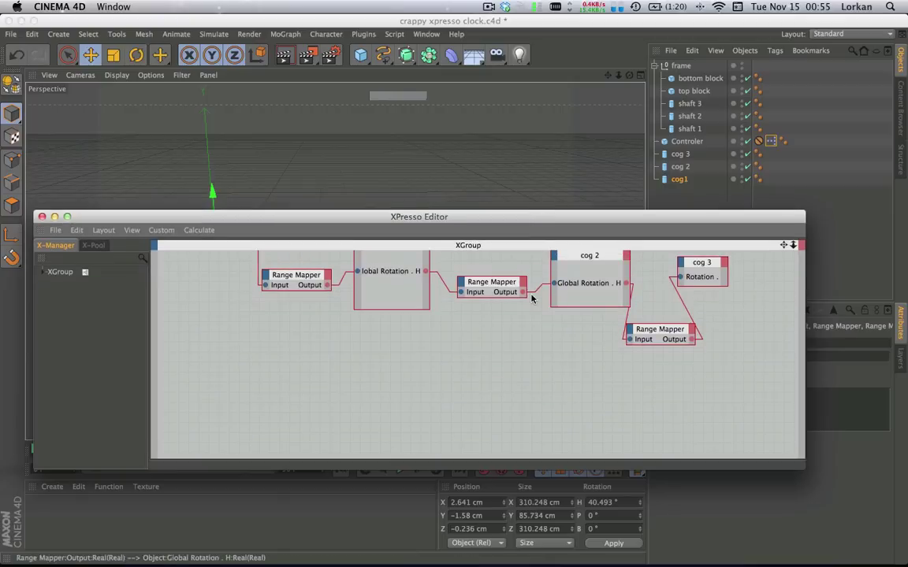
{"action": "left_click_drag", "start_coordinate": [783, 246], "coordinate": [777, 323]}
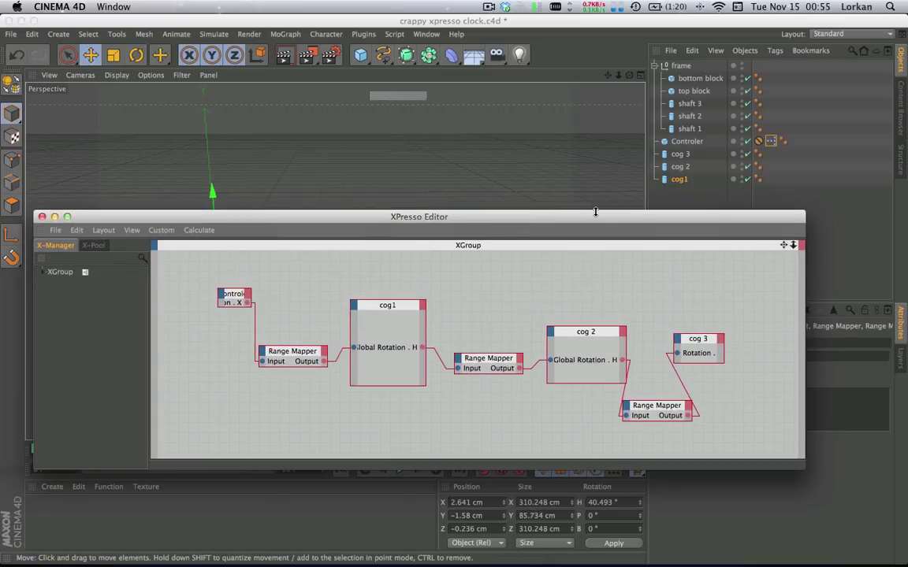
Select Controler and all three cogs together in the object list and collapse the frame group
{"action": "left_click_drag", "start_coordinate": [595, 211], "coordinate": [588, 323]}
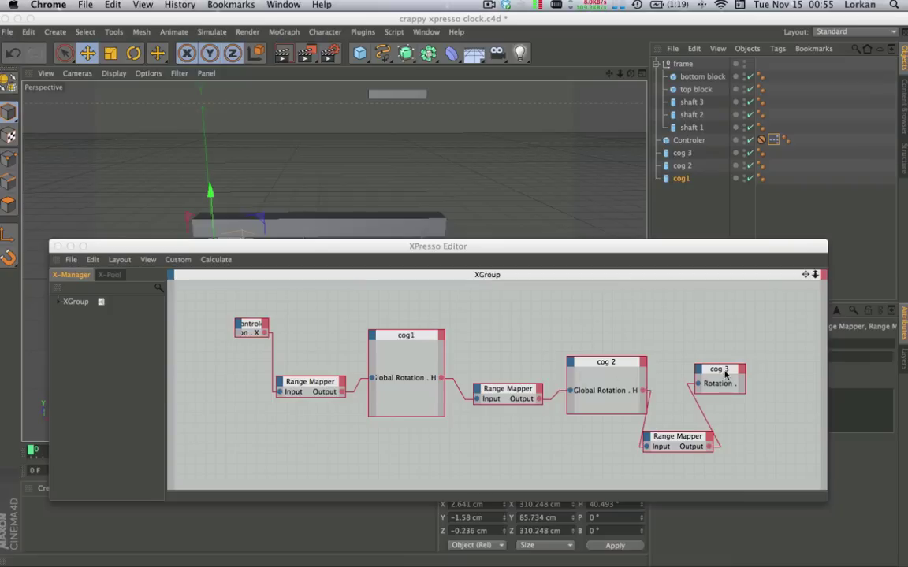
{"action": "left_click_drag", "start_coordinate": [696, 214], "coordinate": [668, 139]}
{"action": "left_click", "coordinate": [657, 63]}
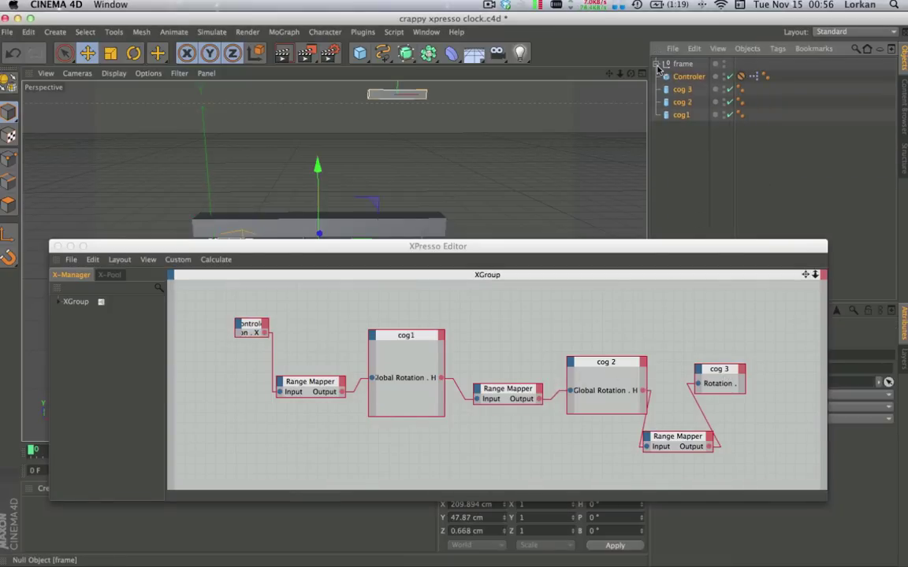
{"action": "left_click_drag", "start_coordinate": [564, 249], "coordinate": [599, 181]}
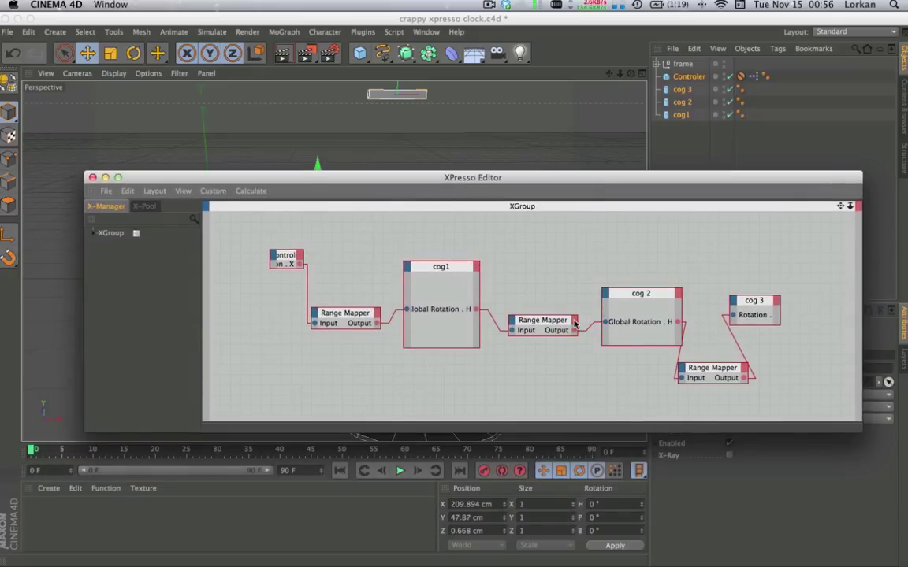
Move the three Range Mapper nodes down so they sit in a row below the Controler and cog nodes
{"action": "left_click_drag", "start_coordinate": [352, 314], "coordinate": [353, 383]}
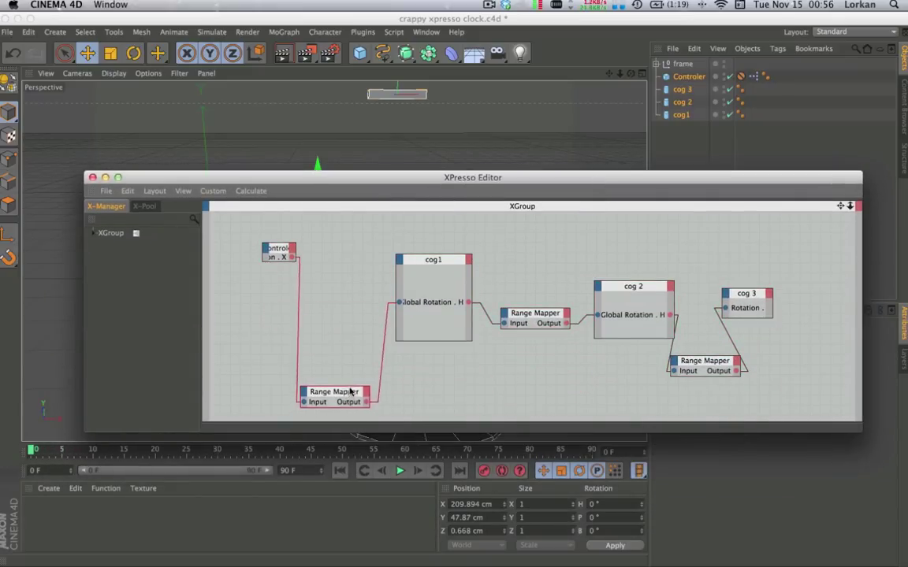
{"action": "left_click_drag", "start_coordinate": [538, 316], "coordinate": [537, 376]}
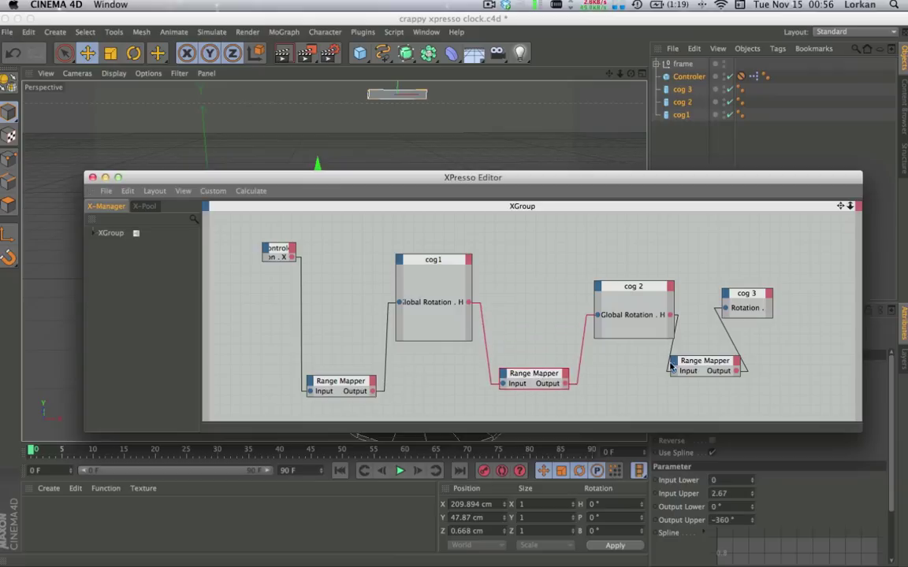
{"action": "left_click_drag", "start_coordinate": [705, 361], "coordinate": [711, 384]}
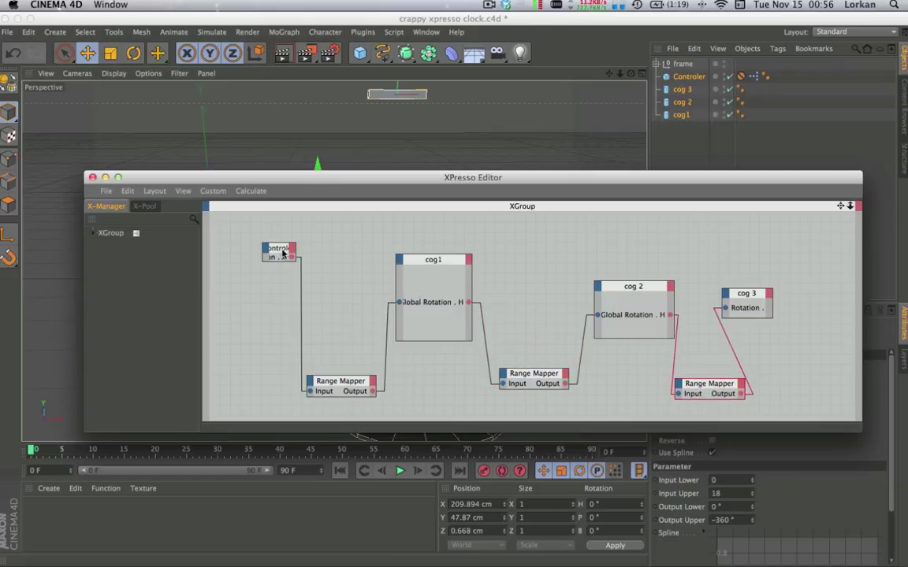
Examine the Range Mapper between Controler and cog1 and compare the node chain with the cogs in the scene
{"action": "left_click_drag", "start_coordinate": [323, 181], "coordinate": [406, 305]}
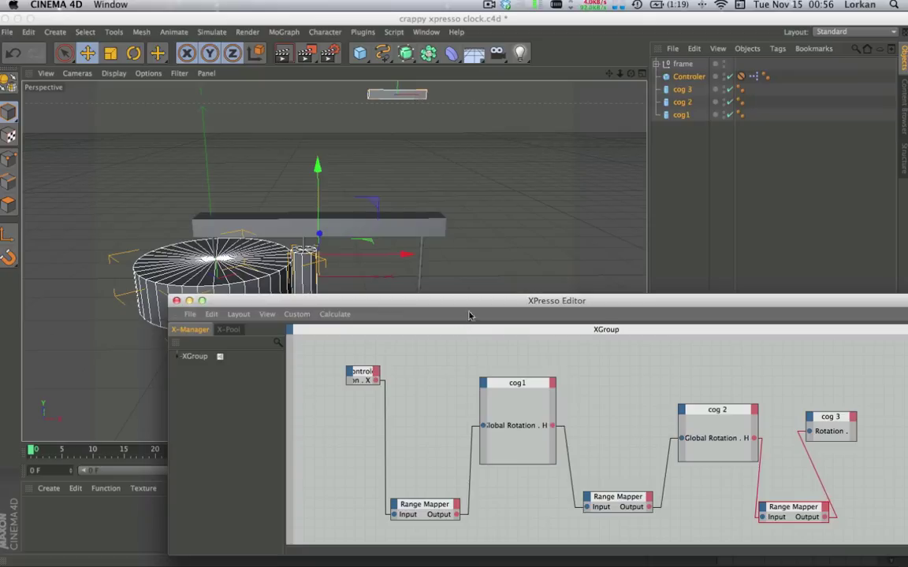
{"action": "left_click_drag", "start_coordinate": [424, 301], "coordinate": [384, 266]}
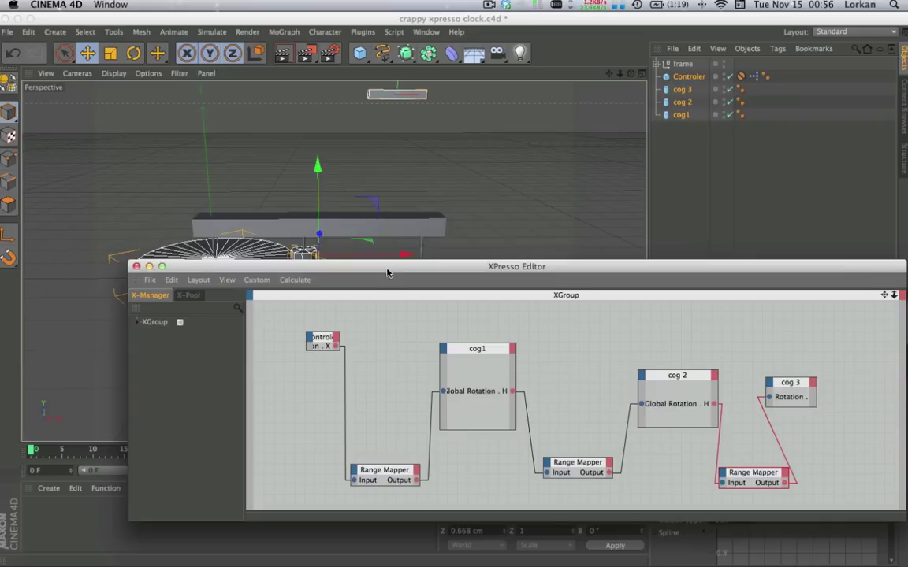
{"action": "mouse_move", "coordinate": [385, 268]}
{"action": "left_mouse_down"}
{"action": "mouse_move", "coordinate": [386, 234]}
{"action": "mouse_move", "coordinate": [380, 279]}
{"action": "left_mouse_up"}
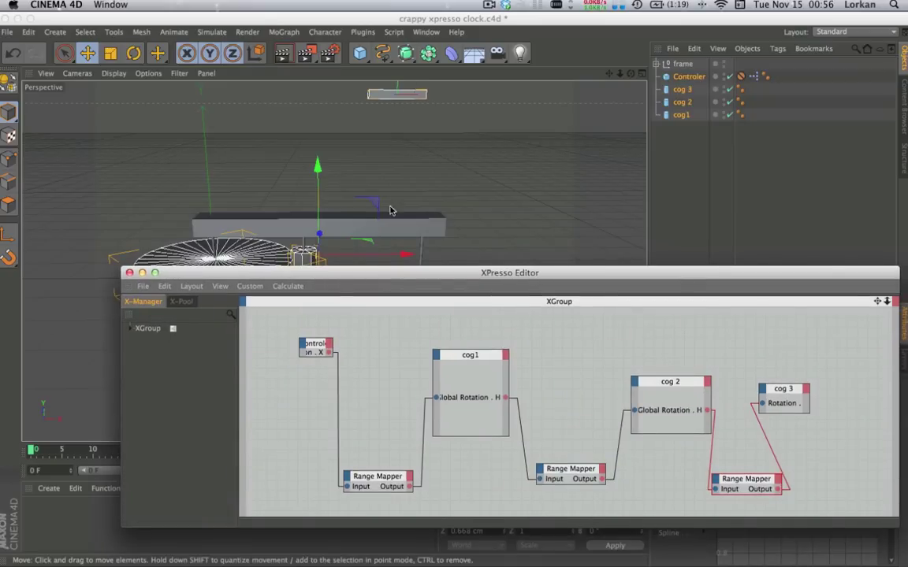
{"action": "left_click", "coordinate": [383, 485]}
{"action": "left_click_drag", "start_coordinate": [478, 274], "coordinate": [362, 71]}
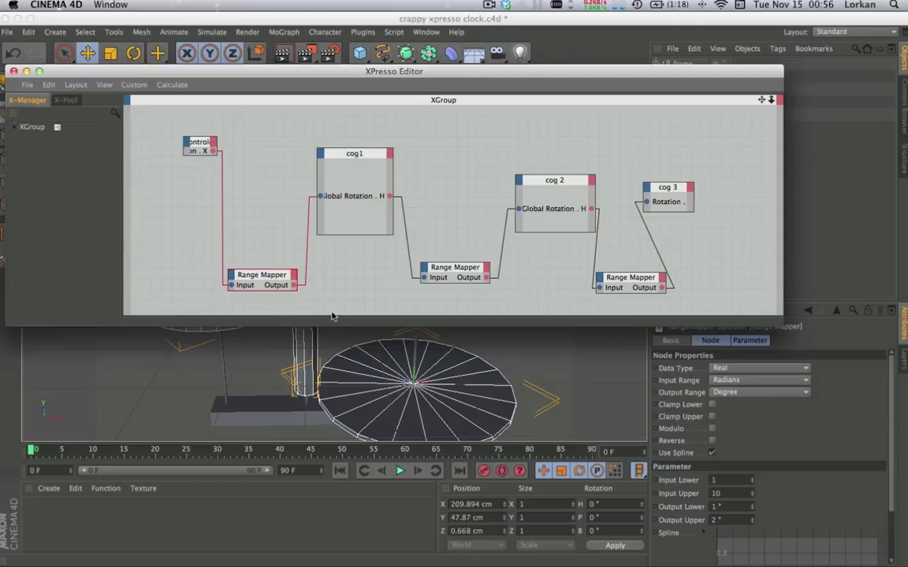
{"action": "left_click_drag", "start_coordinate": [68, 72], "coordinate": [69, 79]}
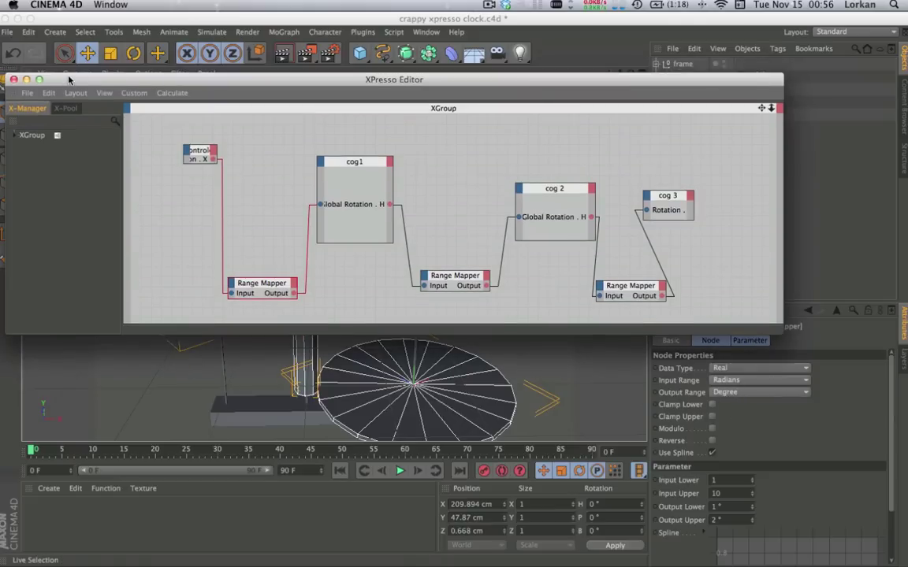
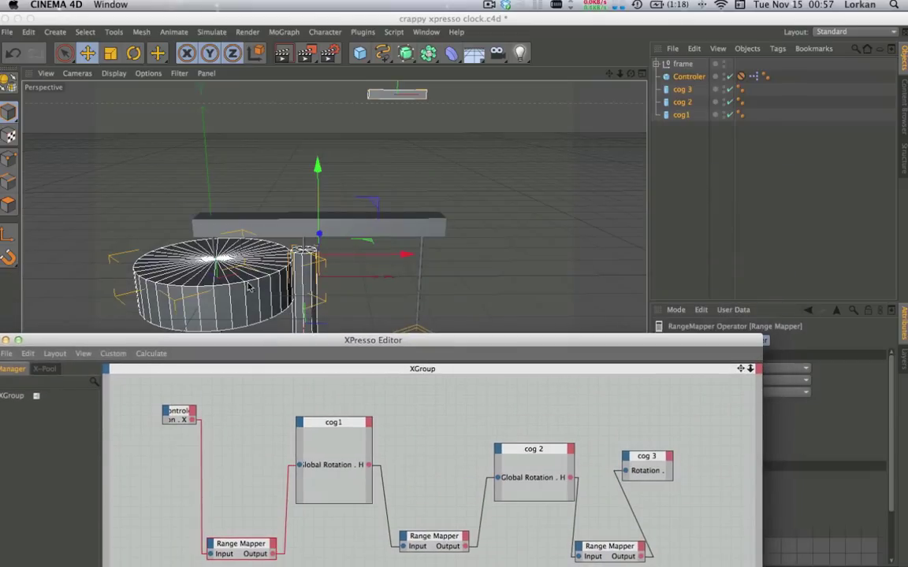
{"action": "left_click_drag", "start_coordinate": [370, 340], "coordinate": [354, 193]}
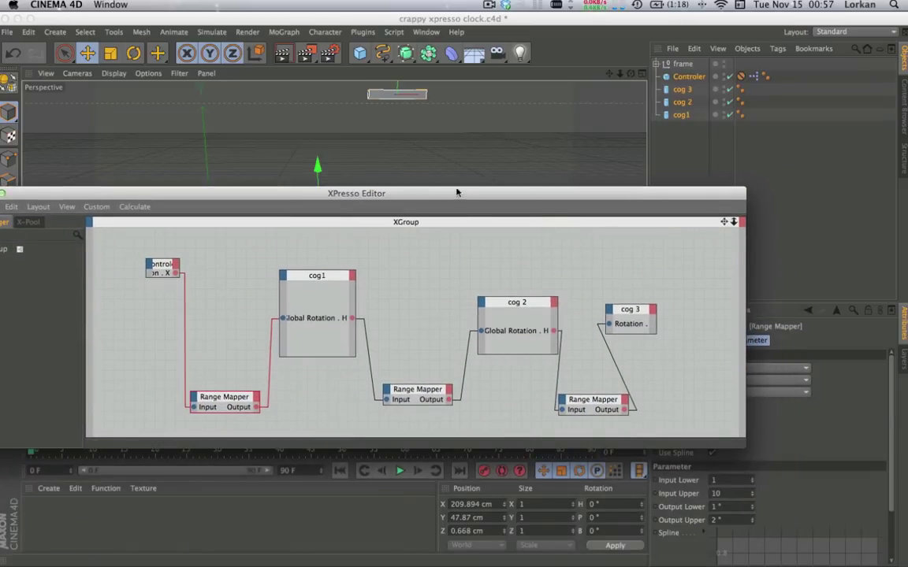
{"action": "left_click_drag", "start_coordinate": [450, 196], "coordinate": [451, 275]}
Slide the Controler bar along X to about 223 cm and close the XPresso Editor
{"action": "left_click", "coordinate": [404, 106]}
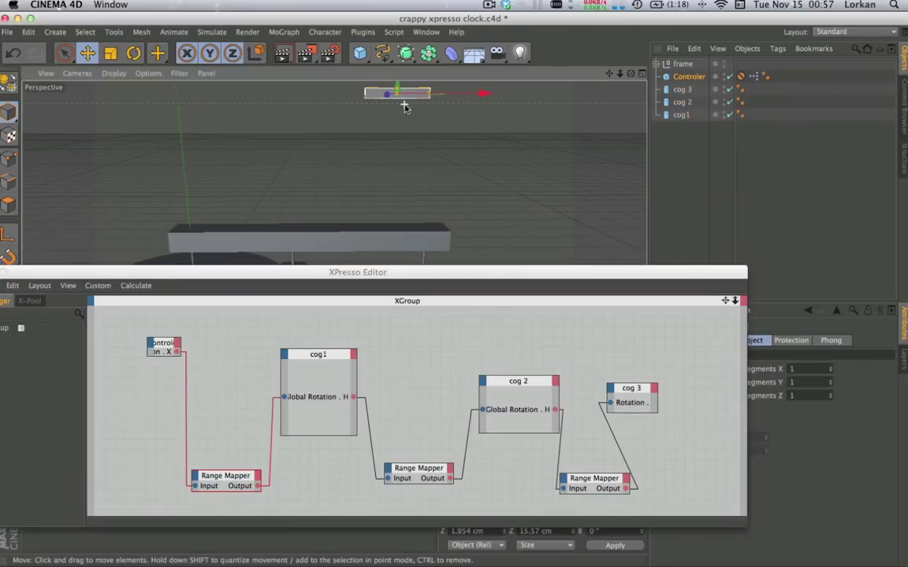
{"action": "left_click_drag", "start_coordinate": [353, 276], "coordinate": [413, 366]}
{"action": "left_click_drag", "start_coordinate": [450, 102], "coordinate": [408, 116]}
{"action": "left_click_drag", "start_coordinate": [423, 372], "coordinate": [478, 149]}
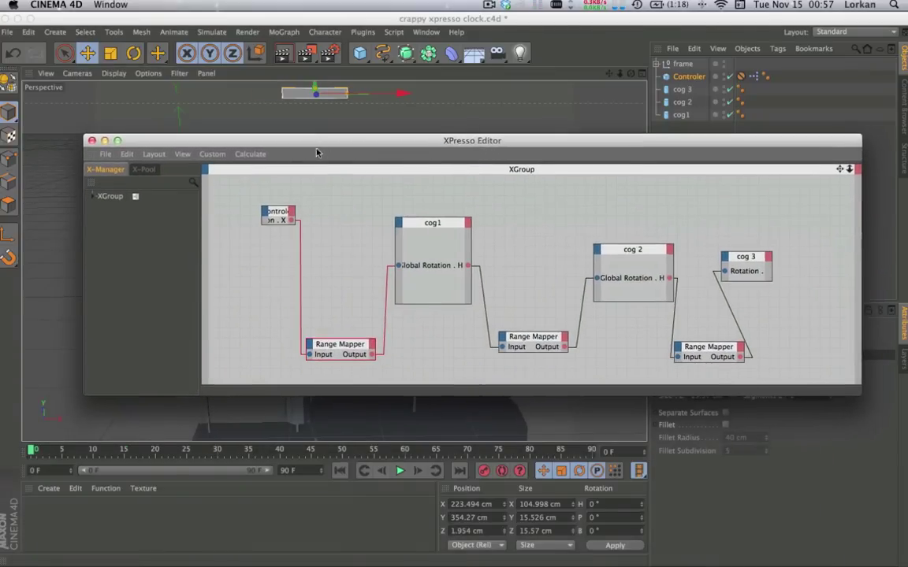
{"action": "left_click", "coordinate": [91, 142]}
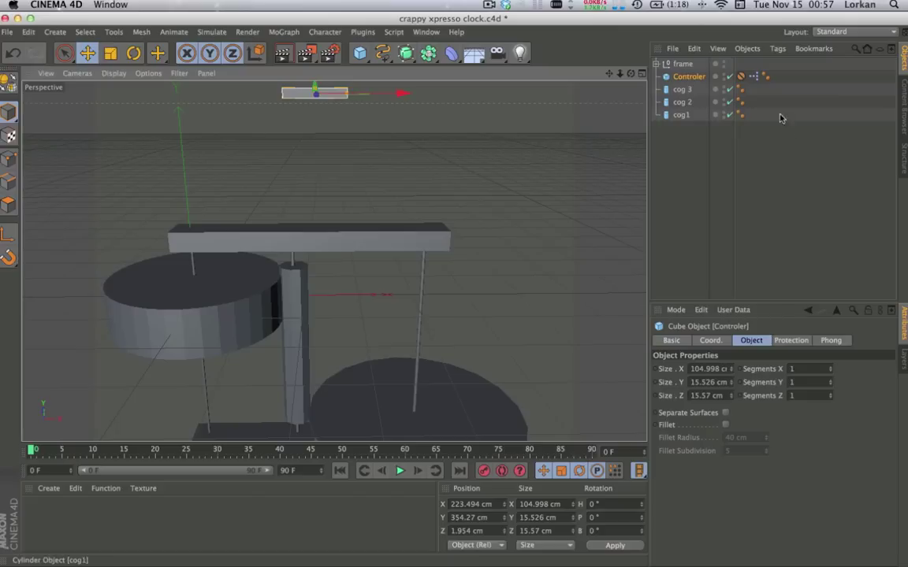
{"action": "left_click", "coordinate": [754, 76]}
{"action": "key", "text": "Delete"}
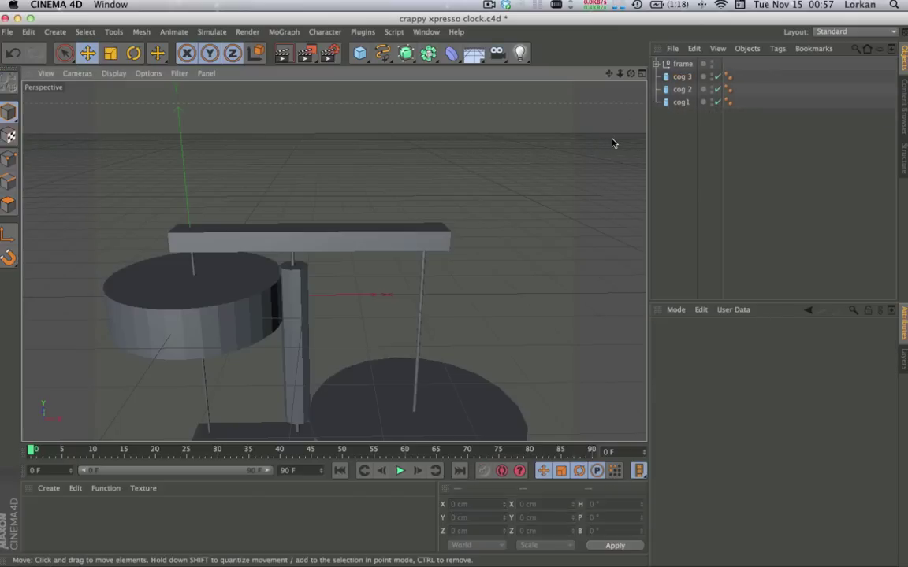
{"action": "key", "text": "super+z"}
Delete the XPresso tag from Controler and slide the bar along X to about 150 cm to test the cogs without it
{"action": "left_click_drag", "start_coordinate": [684, 76], "coordinate": [756, 78]}
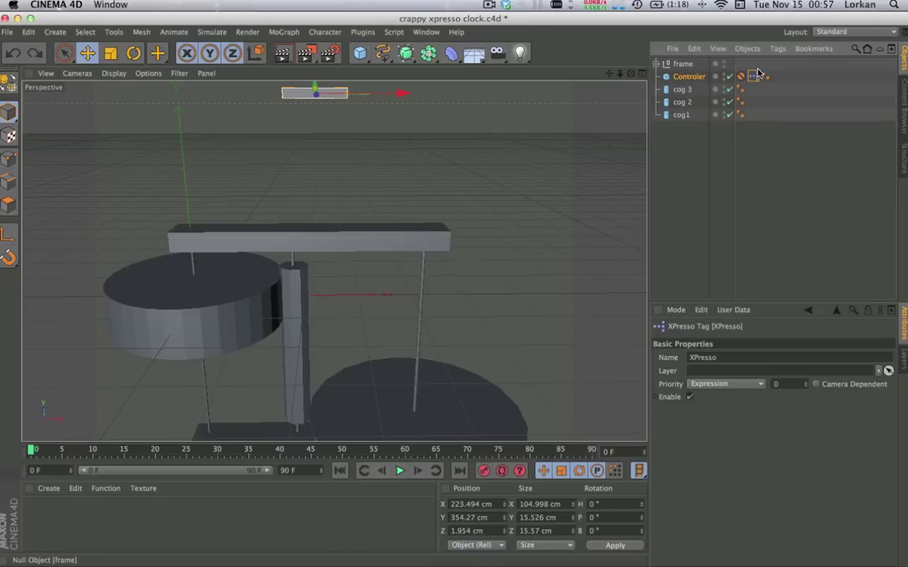
{"action": "right_click", "coordinate": [755, 79]}
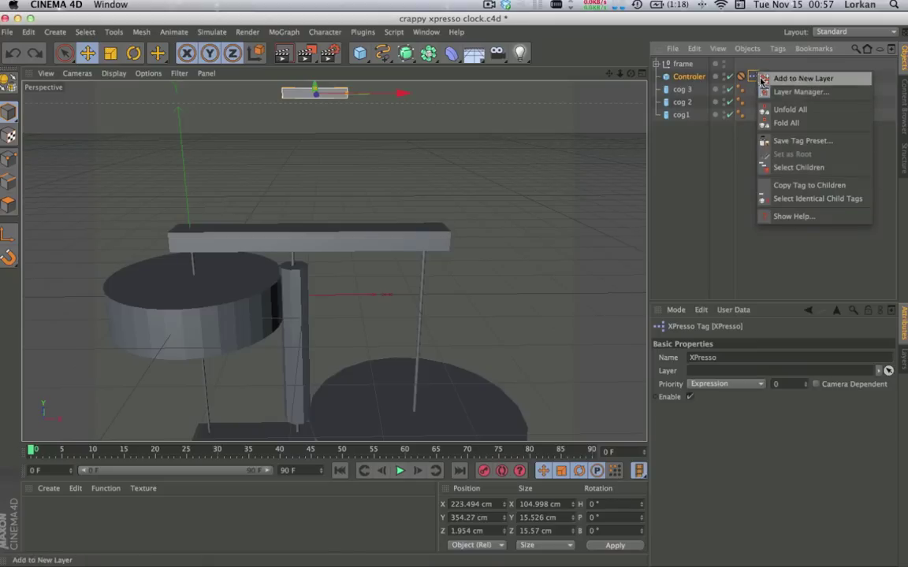
{"action": "left_click", "coordinate": [755, 84]}
{"action": "right_click", "coordinate": [755, 80]}
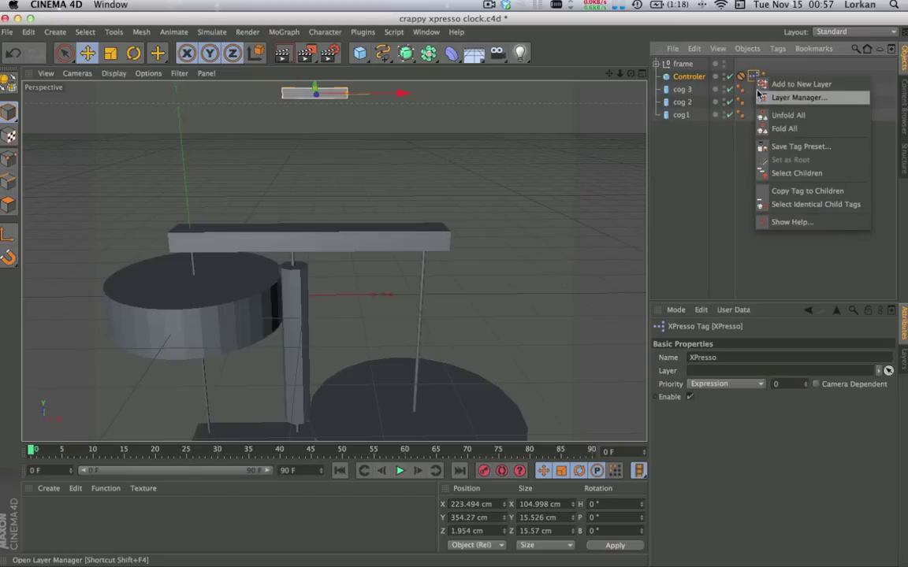
{"action": "left_click", "coordinate": [756, 79]}
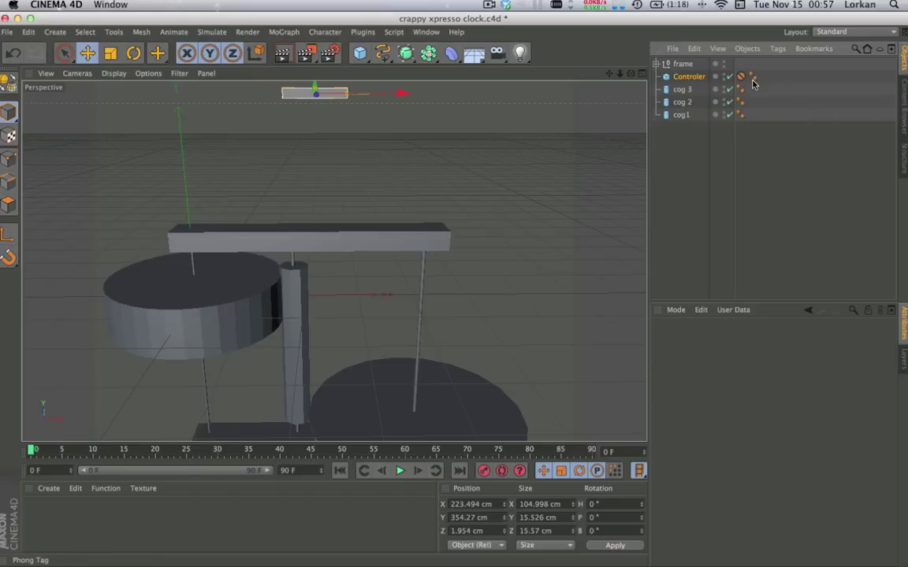
{"action": "left_click_drag", "start_coordinate": [391, 97], "coordinate": [343, 145]}
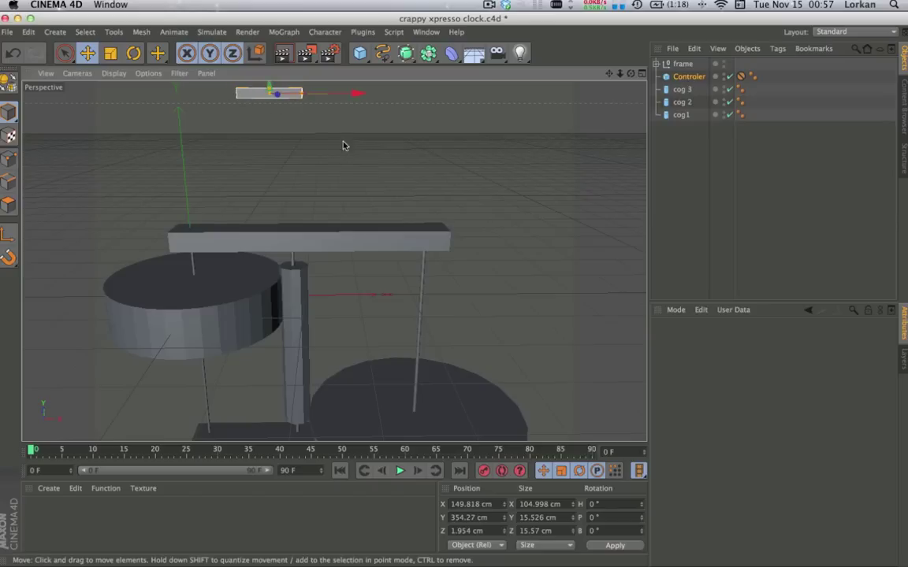
Add a new XPresso tag to Controler and place its empty editor window below the object list
{"action": "right_click", "coordinate": [692, 77]}
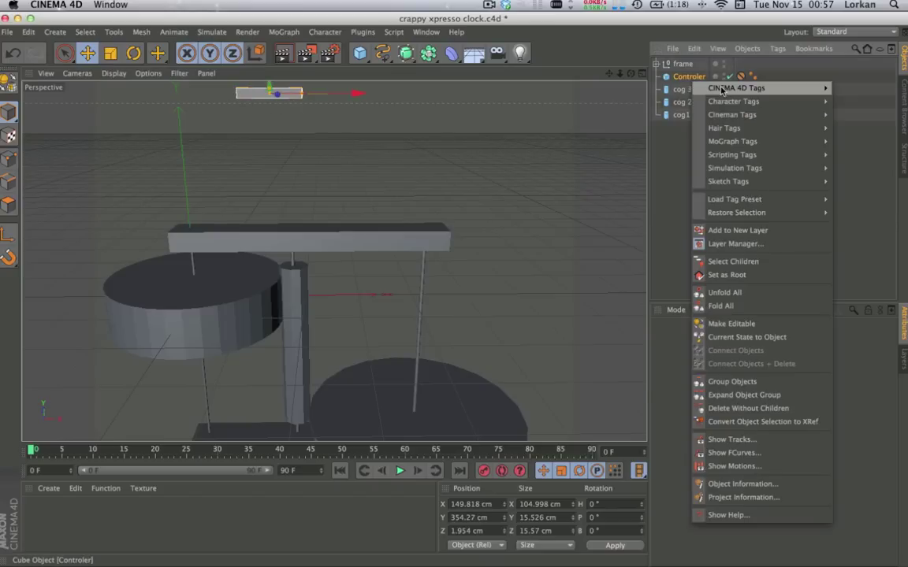
{"action": "mouse_move", "coordinate": [722, 92]}
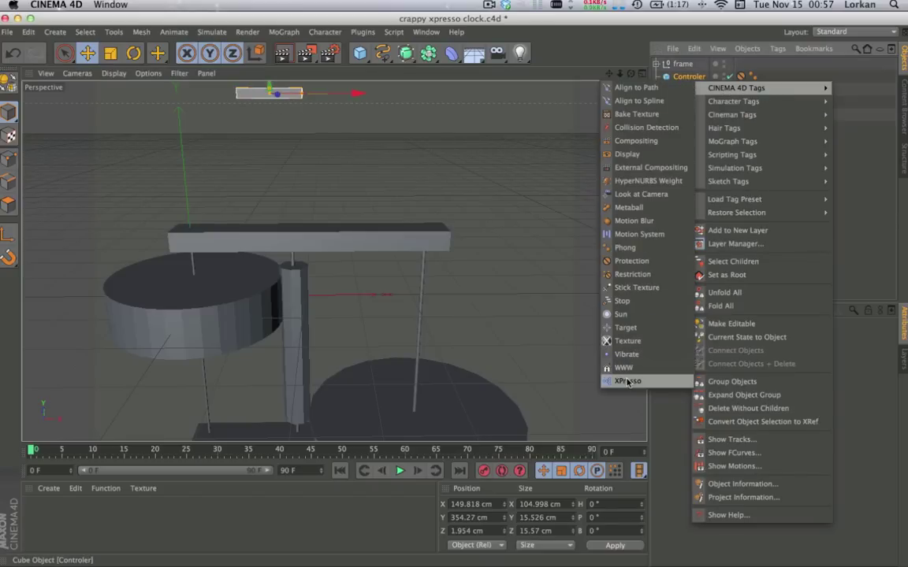
{"action": "left_click", "coordinate": [651, 381]}
{"action": "left_click_drag", "start_coordinate": [630, 142], "coordinate": [591, 301]}
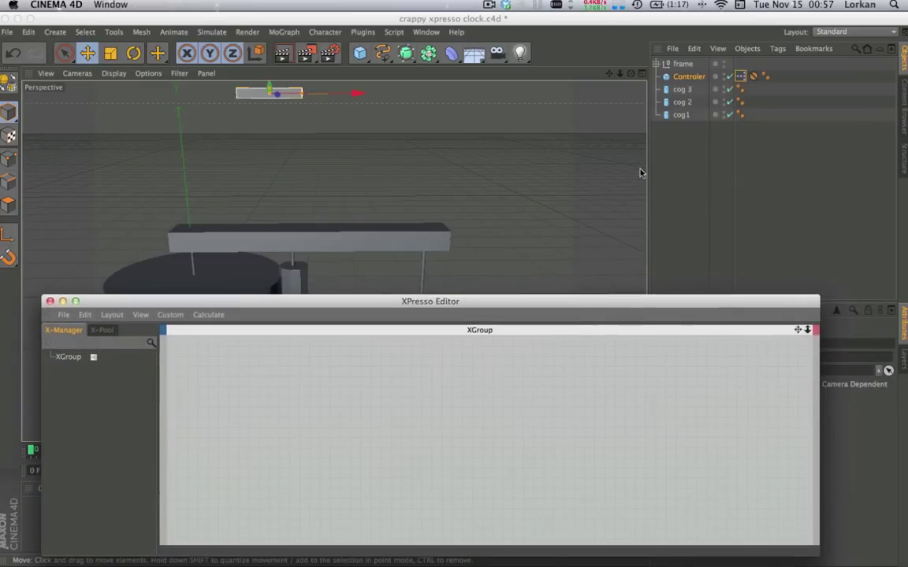
Add Controler as a node in the empty XGroup and place it near the left edge
{"action": "left_click", "coordinate": [614, 75]}
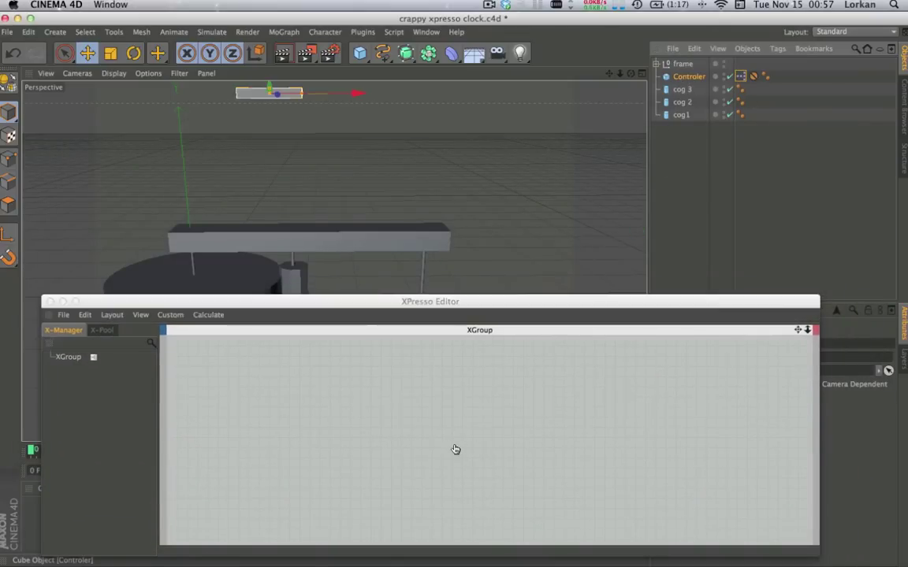
{"action": "left_click_drag", "start_coordinate": [383, 455], "coordinate": [304, 378]}
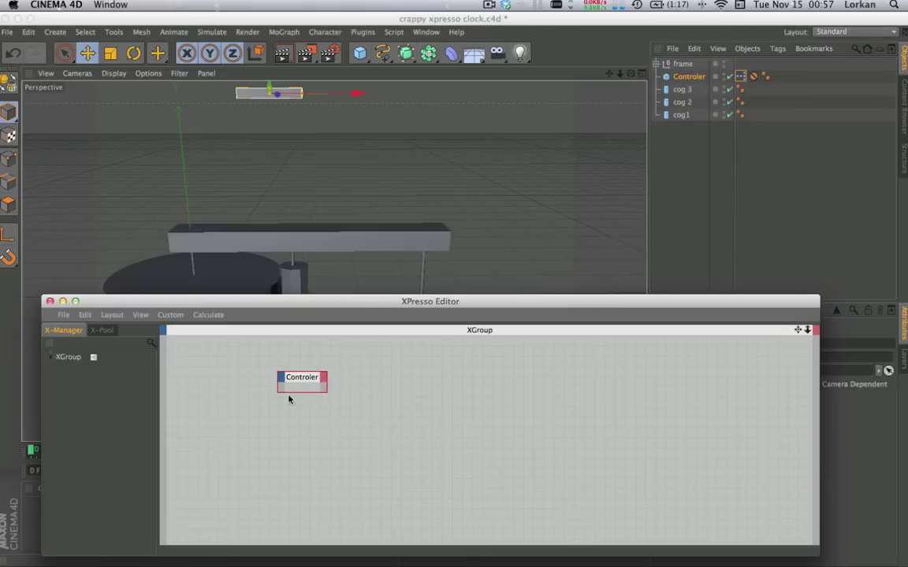
{"action": "left_click_drag", "start_coordinate": [299, 385], "coordinate": [233, 431]}
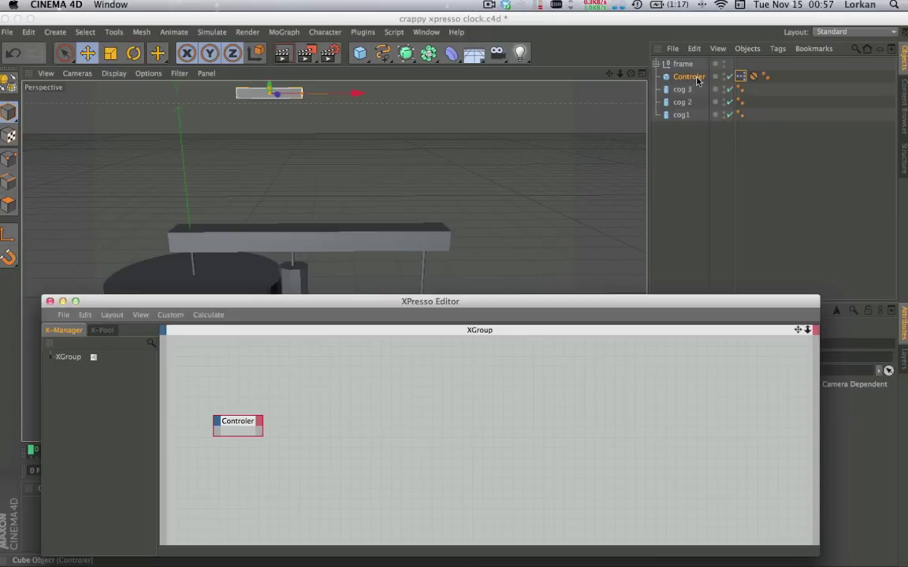
Add cog1, cog 2 and cog 3 as nodes in a spaced row to the right of the Controler node
{"action": "left_click_drag", "start_coordinate": [476, 305], "coordinate": [578, 419]}
{"action": "right_click_drag", "start_coordinate": [255, 246], "coordinate": [273, 265], "text": "alt"}
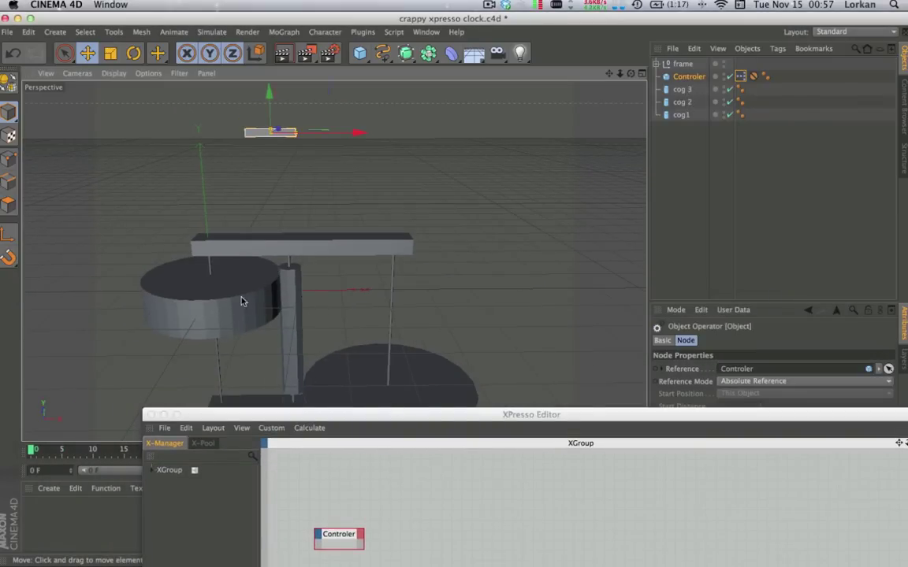
{"action": "left_click", "coordinate": [249, 286]}
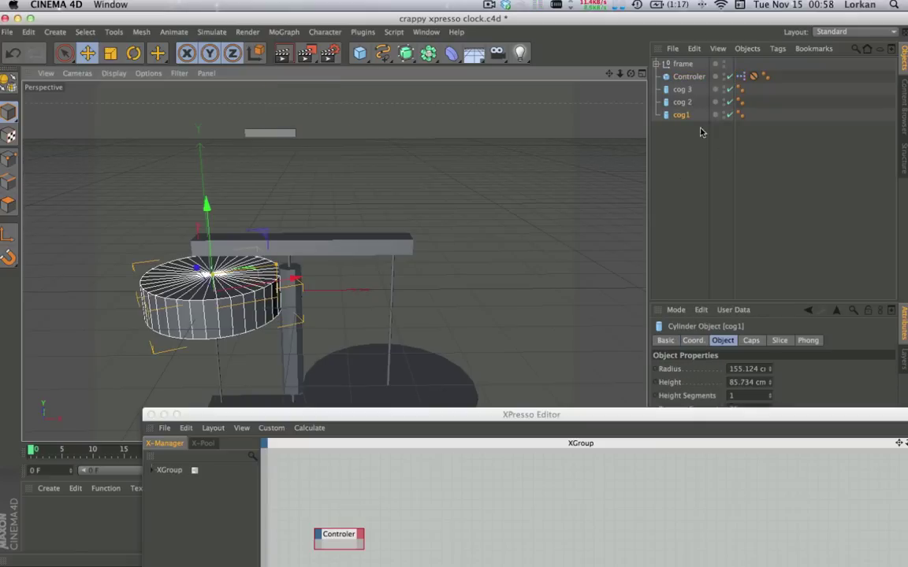
{"action": "left_click_drag", "start_coordinate": [681, 118], "coordinate": [427, 539]}
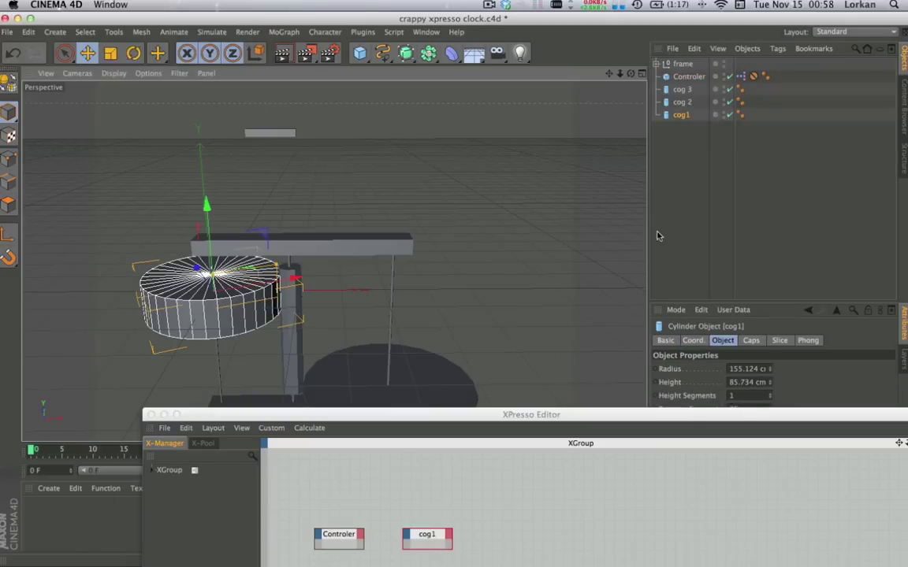
{"action": "left_click_drag", "start_coordinate": [682, 108], "coordinate": [488, 520]}
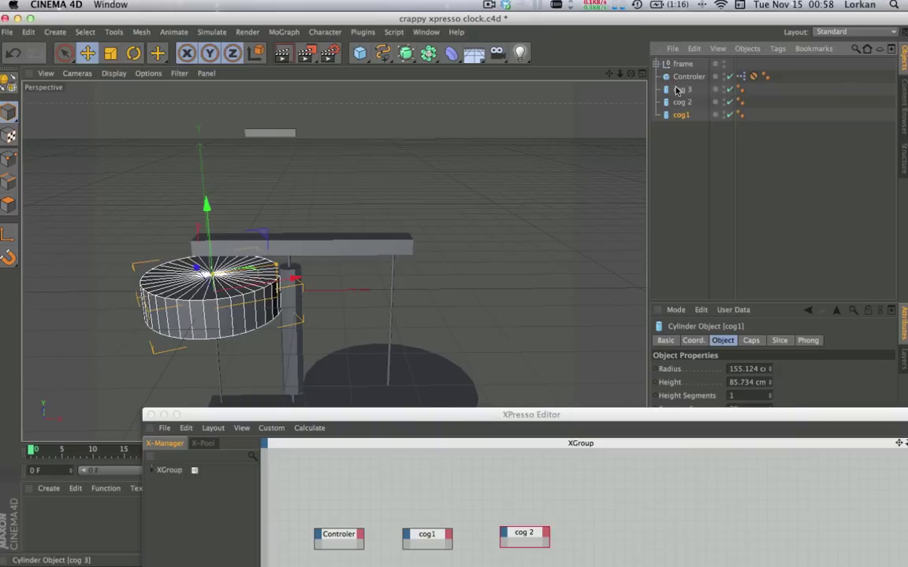
{"action": "left_click_drag", "start_coordinate": [680, 92], "coordinate": [635, 533]}
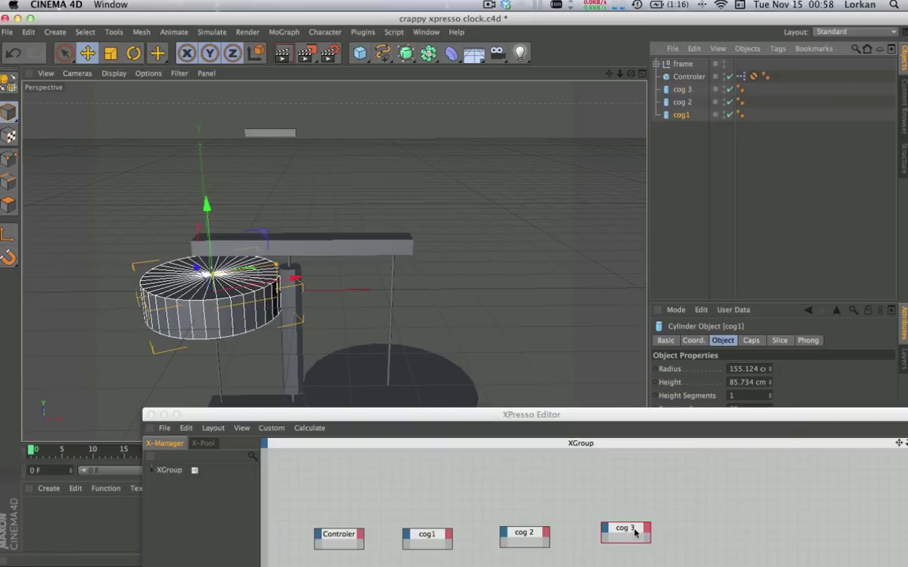
{"action": "left_click_drag", "start_coordinate": [607, 430], "coordinate": [688, 213]}
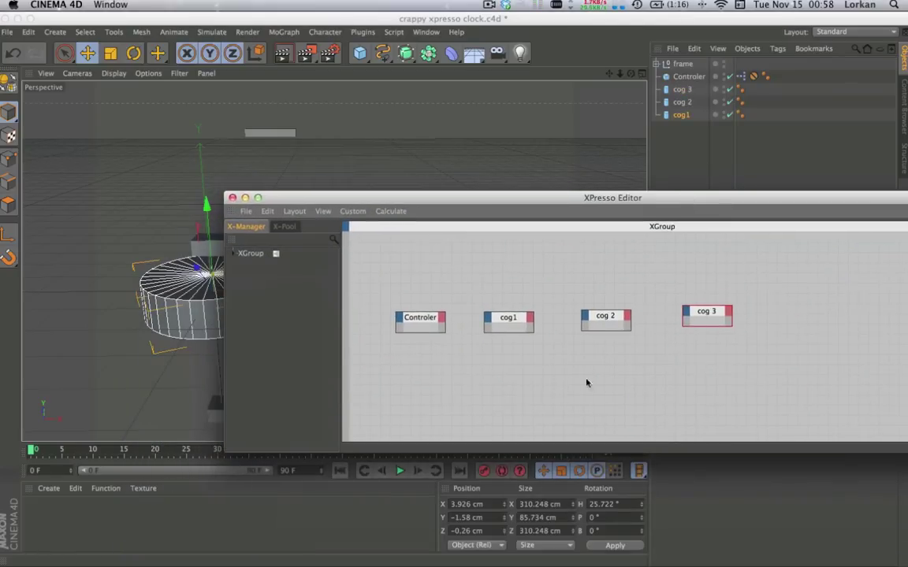
{"action": "left_click_drag", "start_coordinate": [512, 317], "coordinate": [522, 318]}
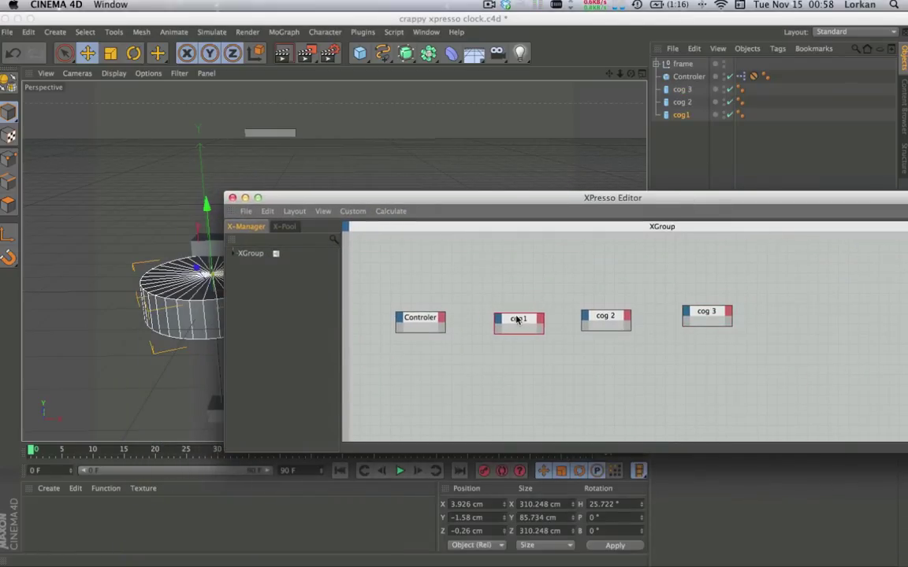
Space cog 2 and cog 3 farther apart in the node row and add a Range Mapper calculation node below Controler
{"action": "left_click_drag", "start_coordinate": [616, 319], "coordinate": [640, 319]}
{"action": "left_click_drag", "start_coordinate": [709, 314], "coordinate": [736, 317]}
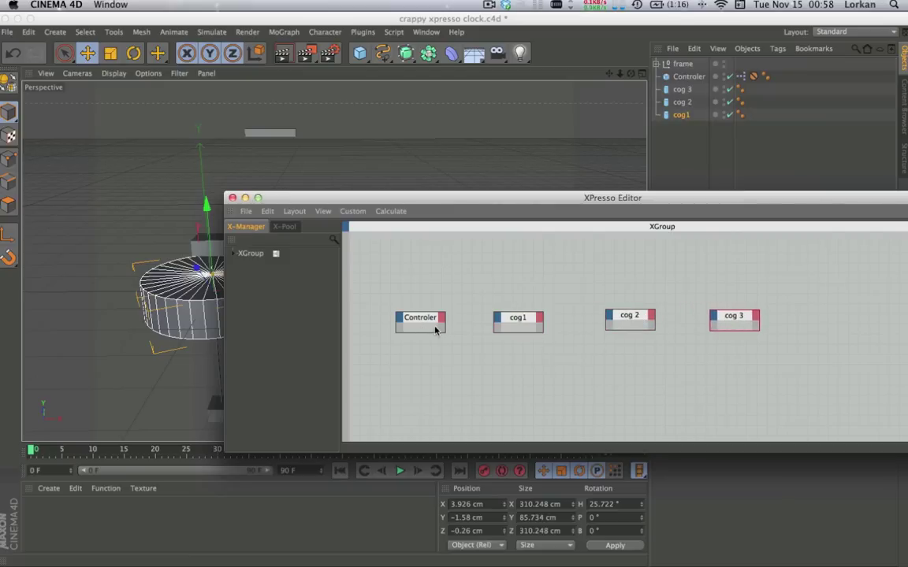
{"action": "right_click", "coordinate": [456, 386]}
{"action": "mouse_move", "coordinate": [477, 394]}
{"action": "left_click", "coordinate": [461, 369]}
{"action": "right_click", "coordinate": [464, 382]}
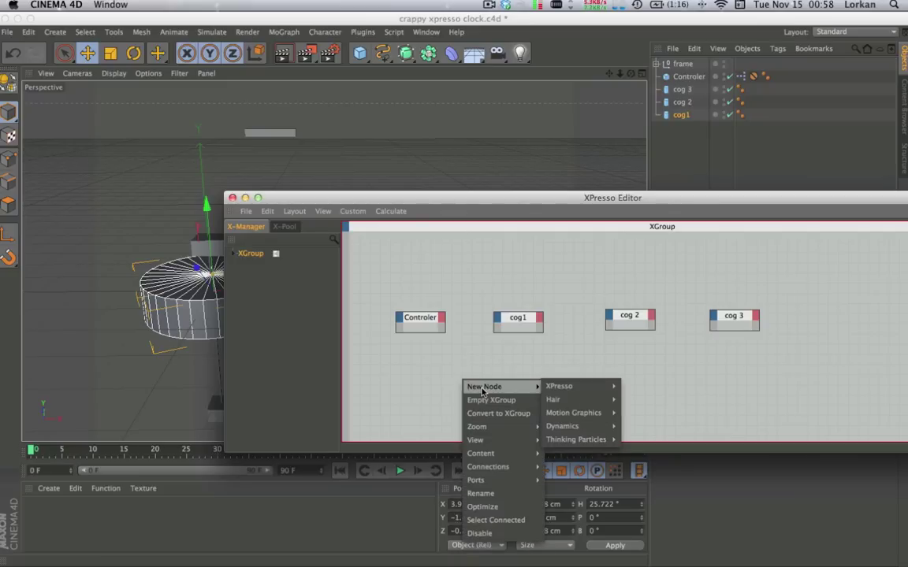
{"action": "mouse_move", "coordinate": [572, 392]}
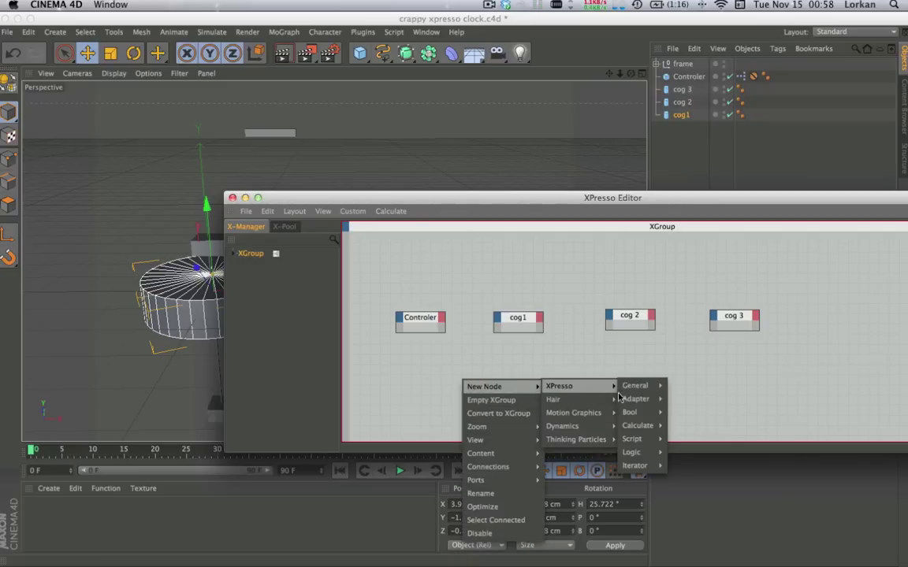
{"action": "mouse_move", "coordinate": [640, 425]}
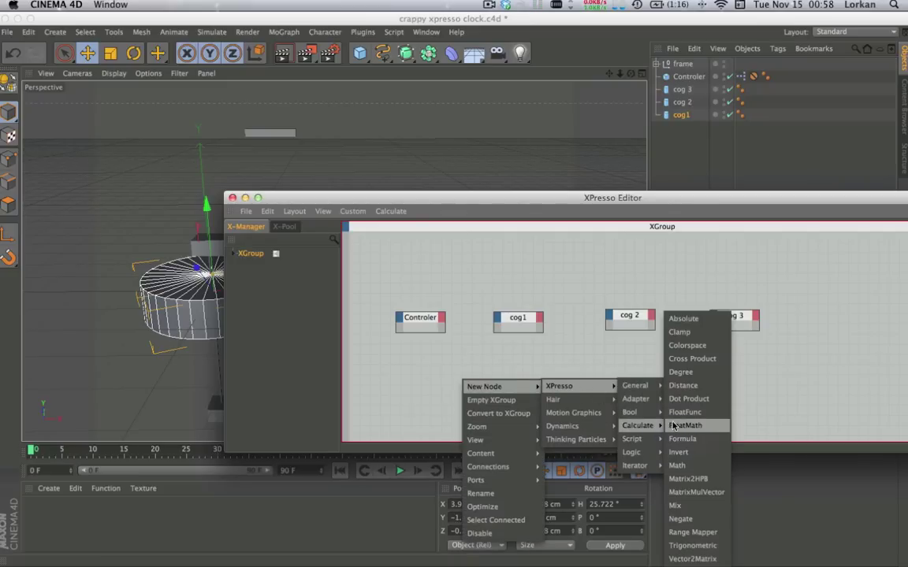
{"action": "left_click", "coordinate": [692, 533]}
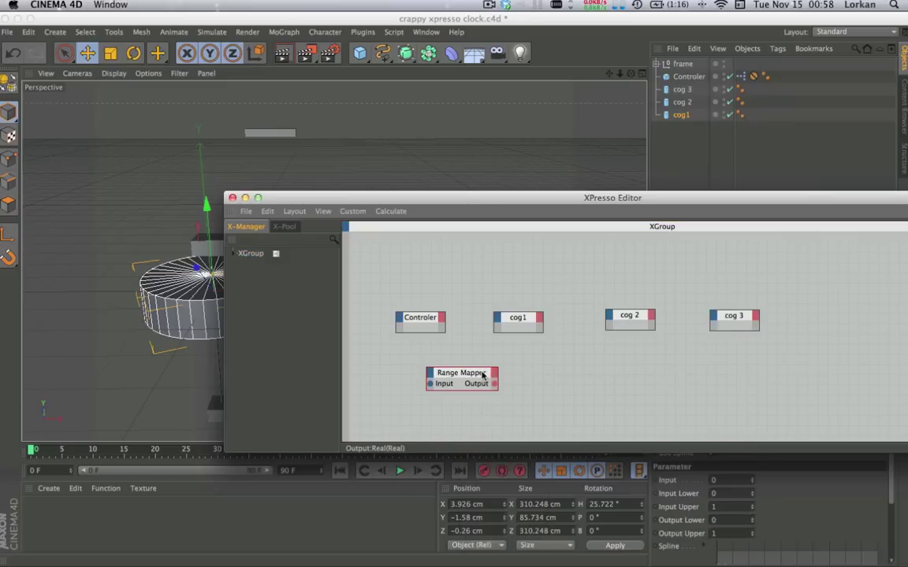
Duplicate the Range Mapper node twice and arrange all three mappers in a spaced row beneath the cog nodes
{"action": "key", "text": "super+c"}
{"action": "key", "text": "super+v"}
{"action": "left_click_drag", "start_coordinate": [505, 382], "coordinate": [606, 378]}
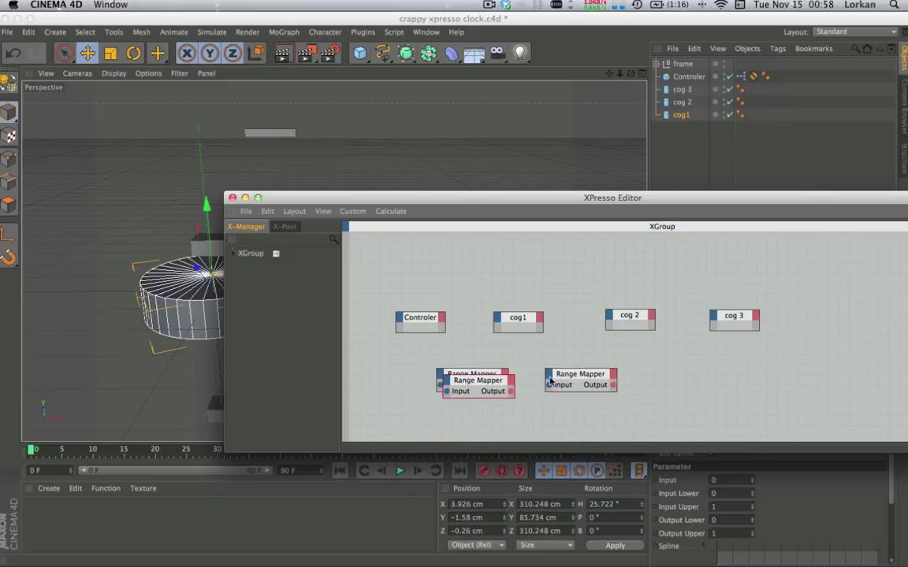
{"action": "left_click_drag", "start_coordinate": [482, 384], "coordinate": [702, 383]}
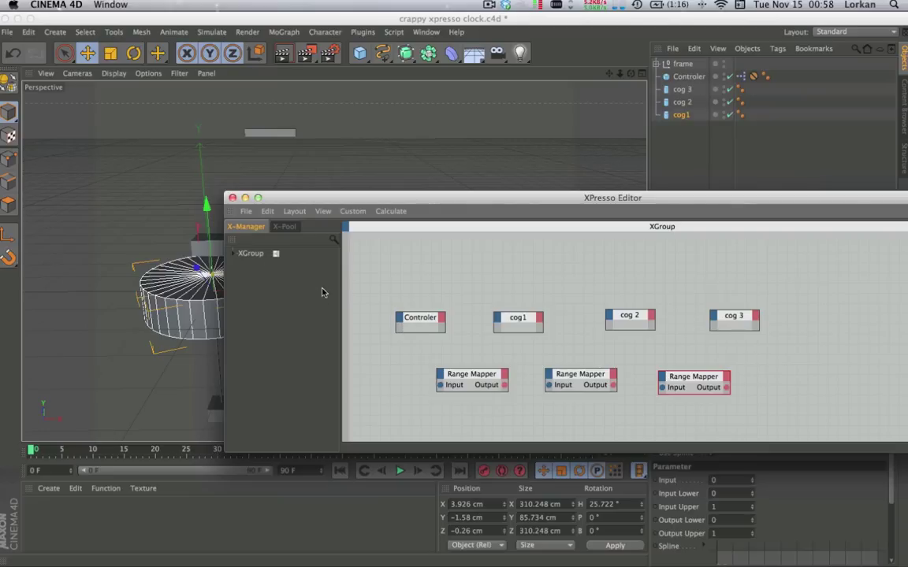
Examine the input properties available for the Controler node, including Basic Properties and the Global Position coordinates
{"action": "left_click", "coordinate": [401, 319]}
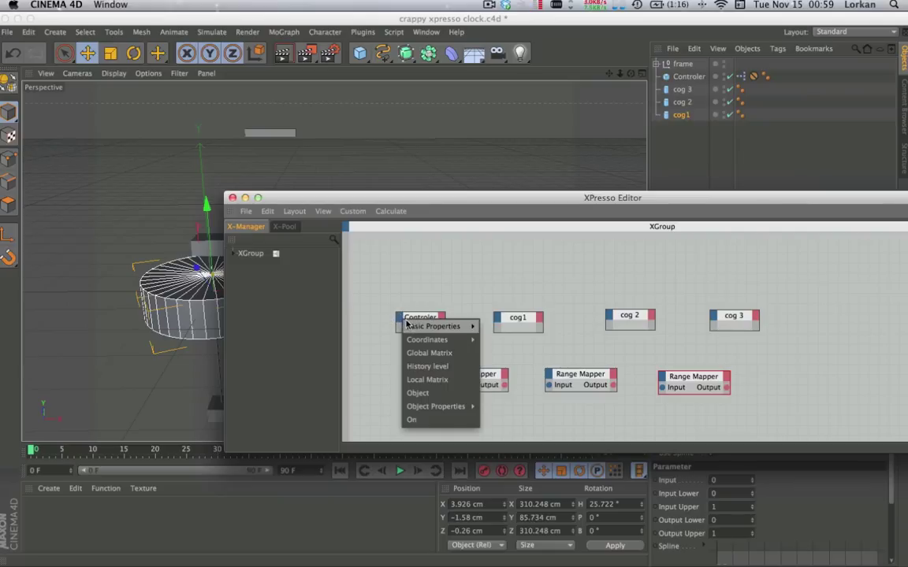
{"action": "mouse_move", "coordinate": [414, 326]}
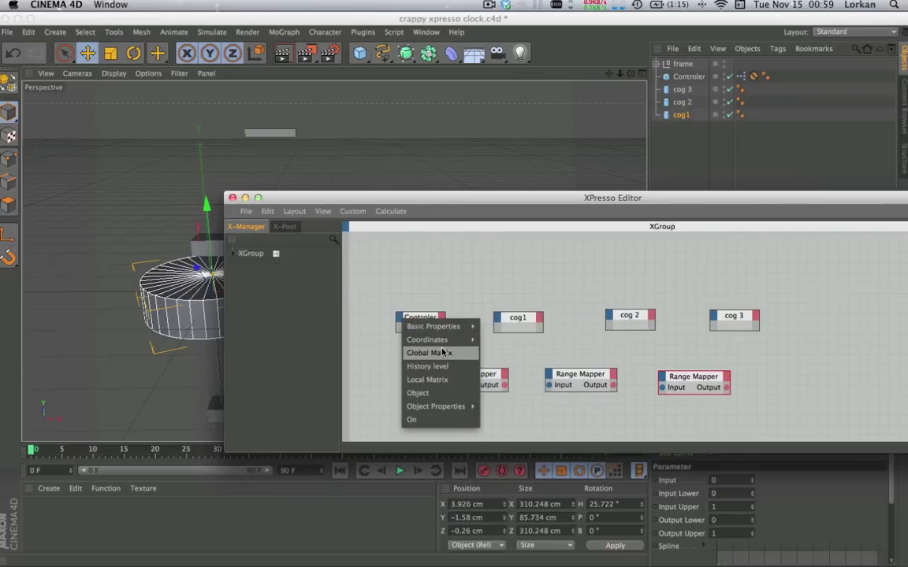
{"action": "mouse_move", "coordinate": [445, 340]}
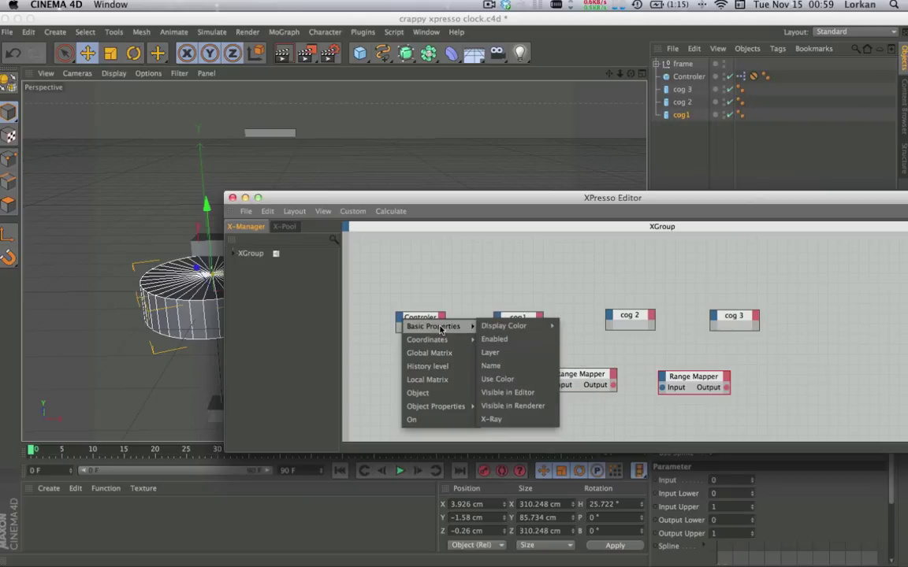
{"action": "mouse_move", "coordinate": [524, 325]}
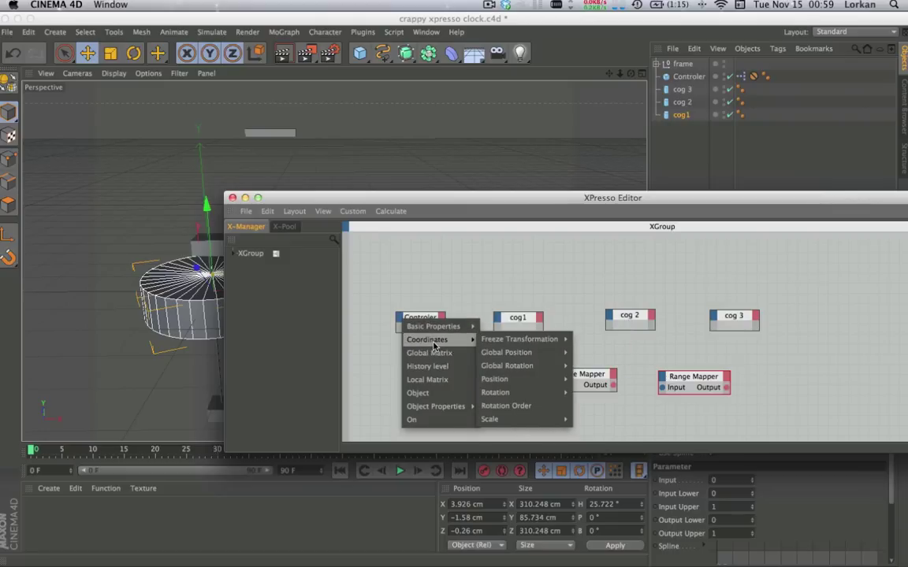
{"action": "mouse_move", "coordinate": [510, 367]}
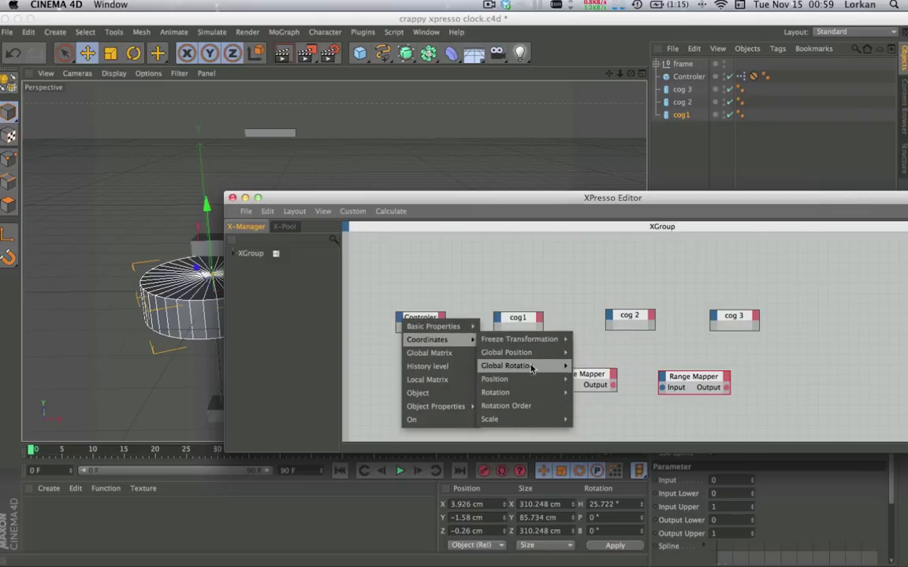
{"action": "mouse_move", "coordinate": [543, 352]}
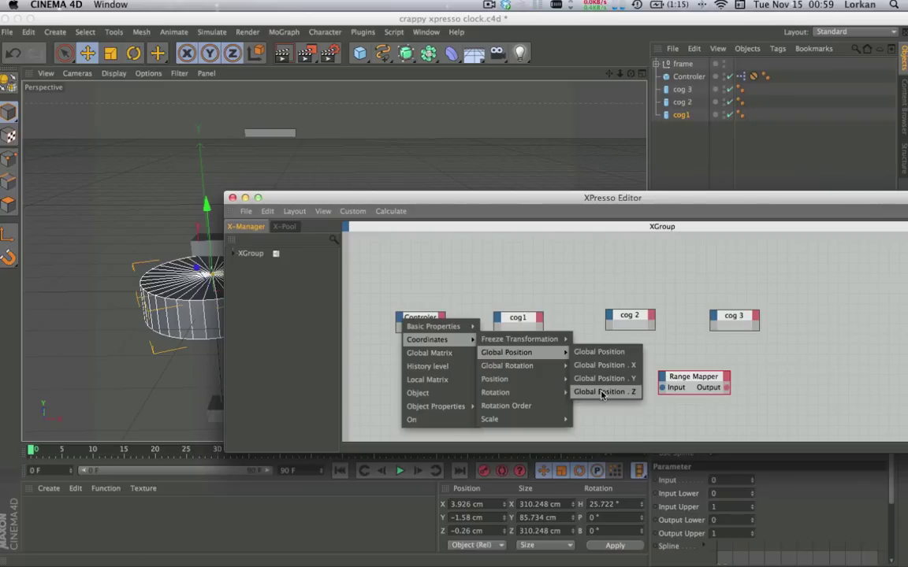
{"action": "left_click", "coordinate": [602, 393]}
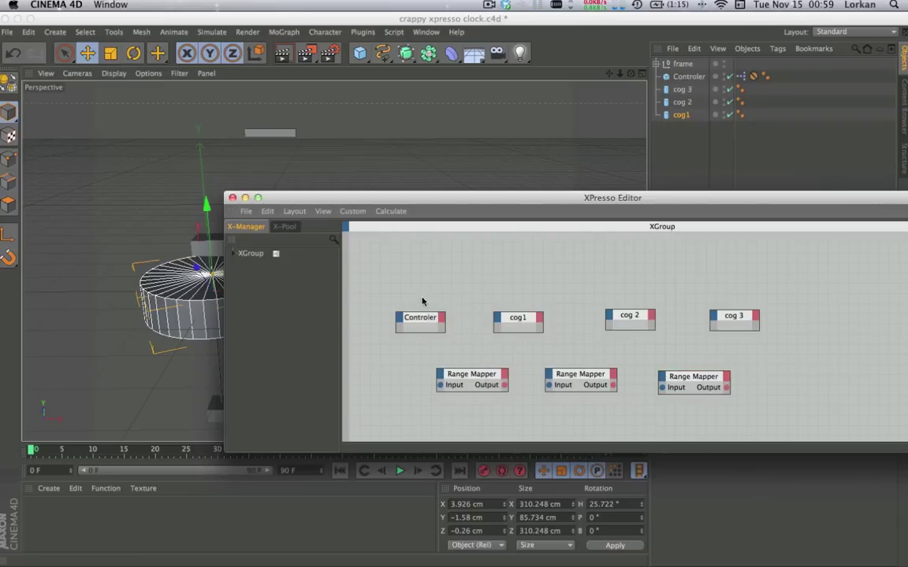
Reposition the XPresso Editor window below the clock's upper beam so the whole XGroup and the Controler bar are in view
{"action": "left_click_drag", "start_coordinate": [440, 205], "coordinate": [276, 296]}
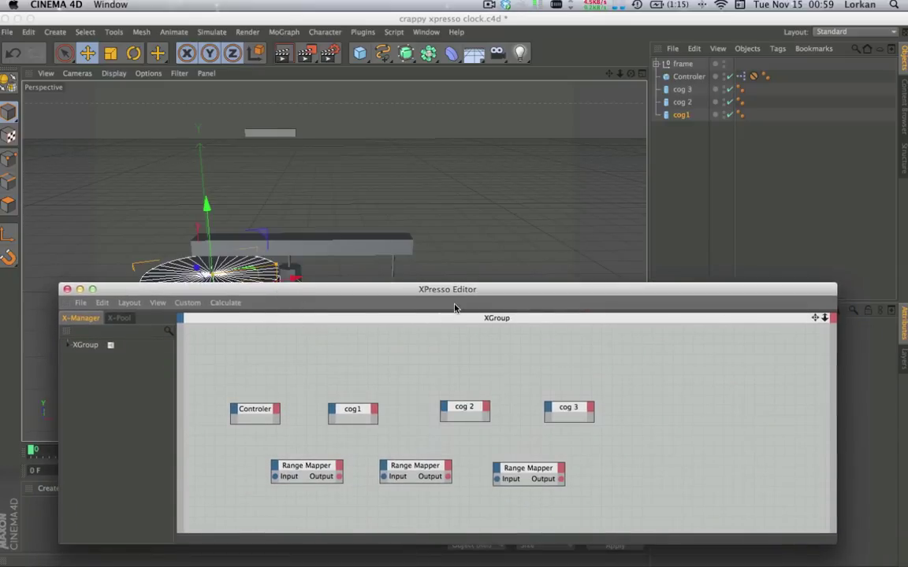
{"action": "mouse_move", "coordinate": [502, 298]}
{"action": "left_mouse_down"}
{"action": "mouse_move", "coordinate": [507, 319]}
{"action": "mouse_move", "coordinate": [504, 299]}
{"action": "left_mouse_up"}
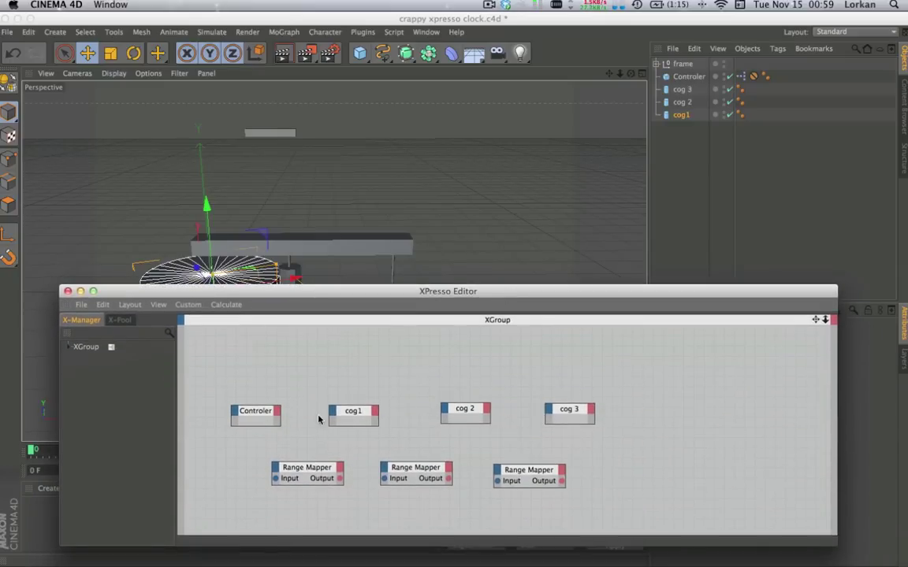
{"action": "left_click_drag", "start_coordinate": [322, 300], "coordinate": [325, 326]}
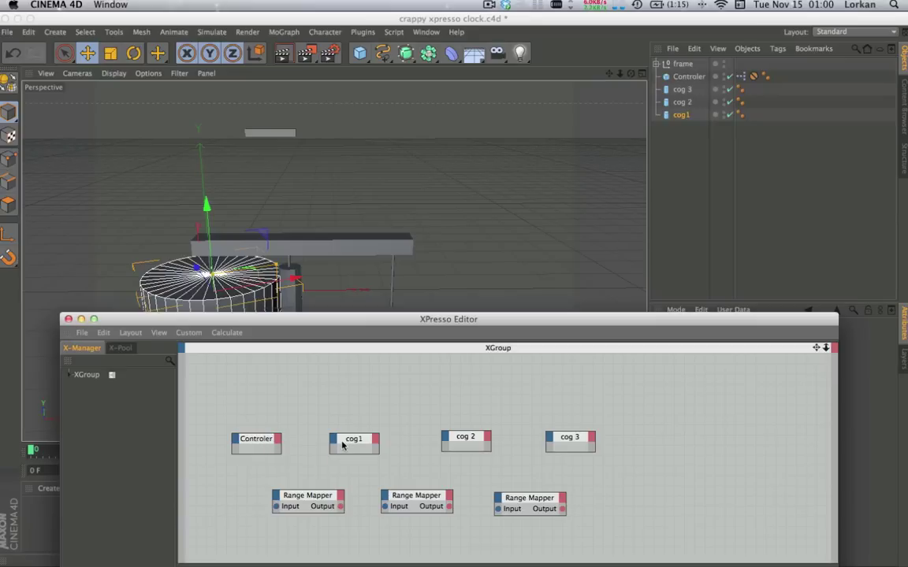
Add a Global Position . X output to the Controler node and connect it to the first Range Mapper's input
{"action": "left_click", "coordinate": [278, 445]}
{"action": "left_click", "coordinate": [277, 440]}
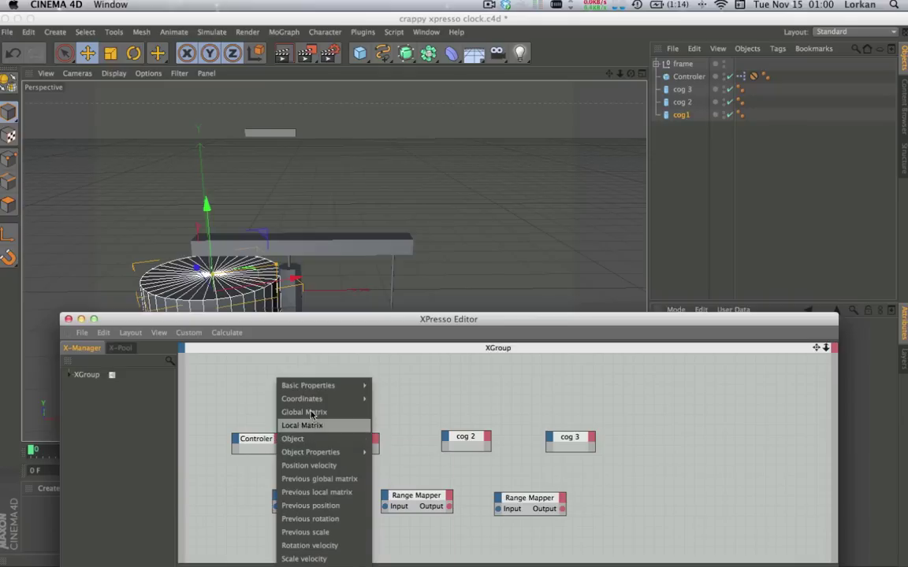
{"action": "mouse_move", "coordinate": [311, 402]}
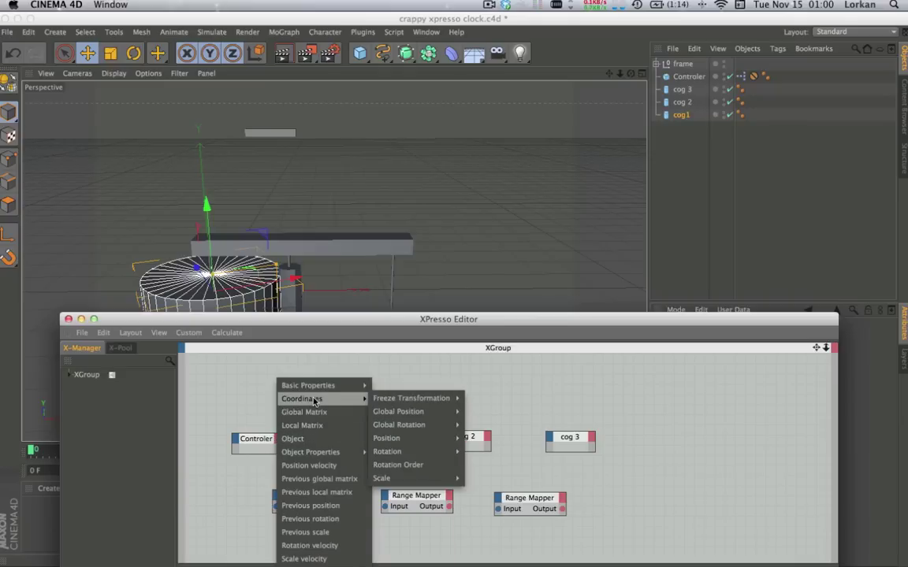
{"action": "mouse_move", "coordinate": [428, 416]}
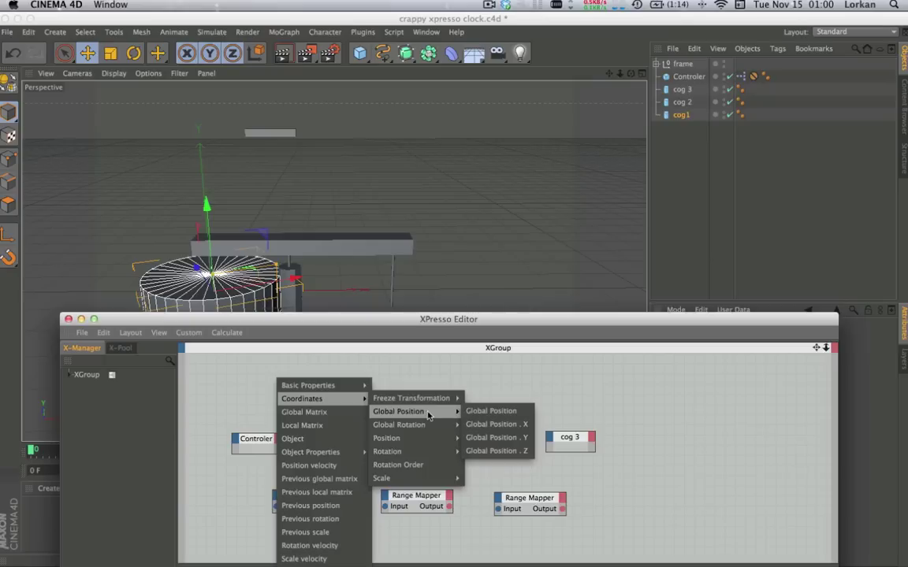
{"action": "left_click", "coordinate": [489, 425]}
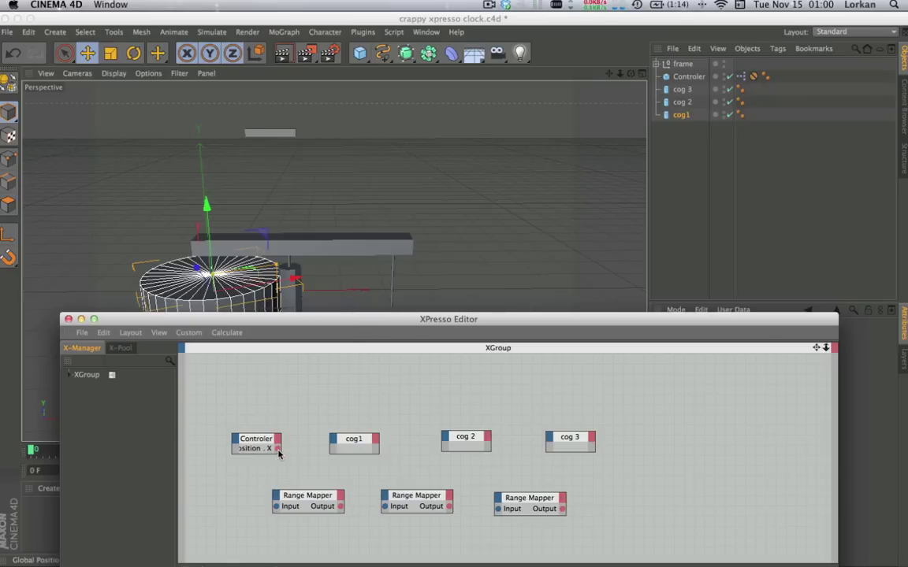
{"action": "left_click_drag", "start_coordinate": [277, 450], "coordinate": [279, 507]}
{"action": "left_click_drag", "start_coordinate": [276, 510], "coordinate": [276, 509]}
Add a Global Rotation . H input to the cog1 node and connect the first Range Mapper's output to it
{"action": "left_click", "coordinate": [332, 439]}
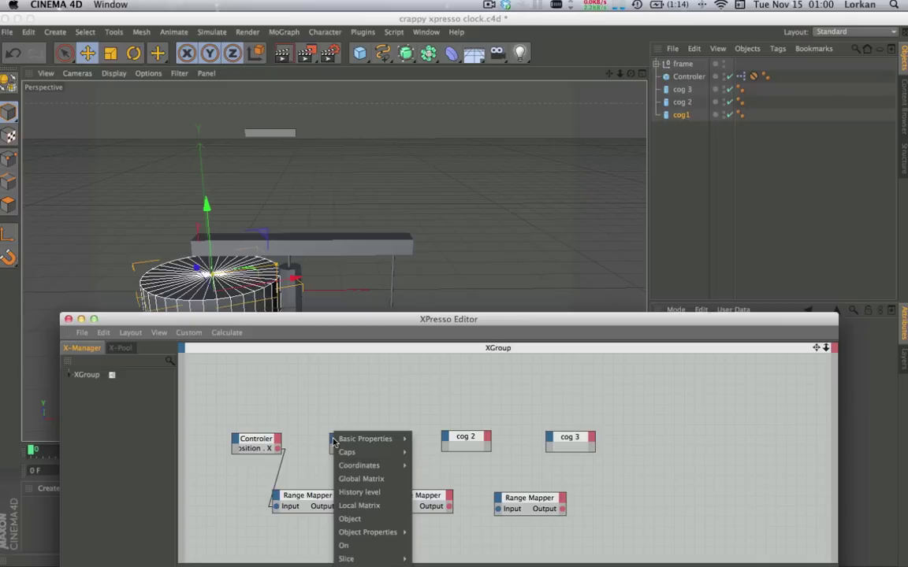
{"action": "mouse_move", "coordinate": [359, 467]}
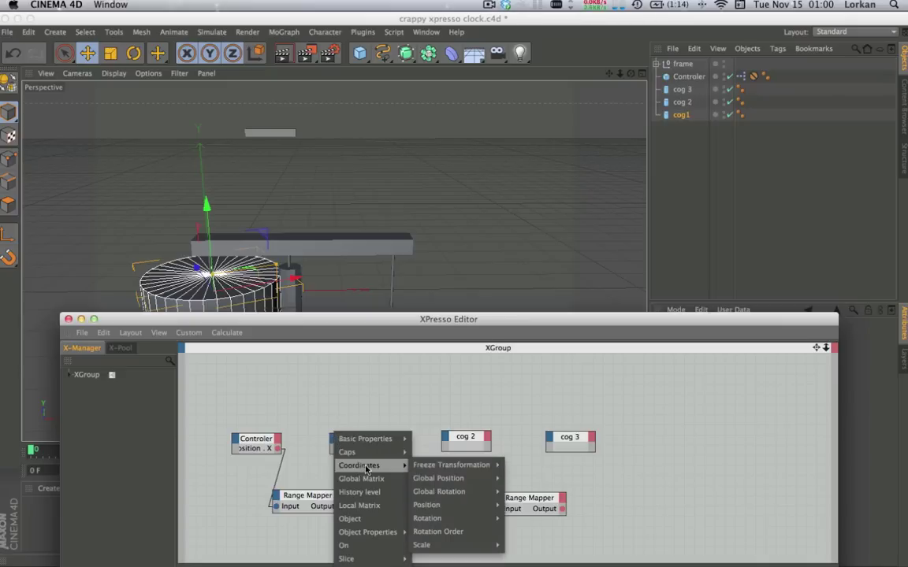
{"action": "mouse_move", "coordinate": [412, 482]}
{"action": "mouse_move", "coordinate": [445, 498]}
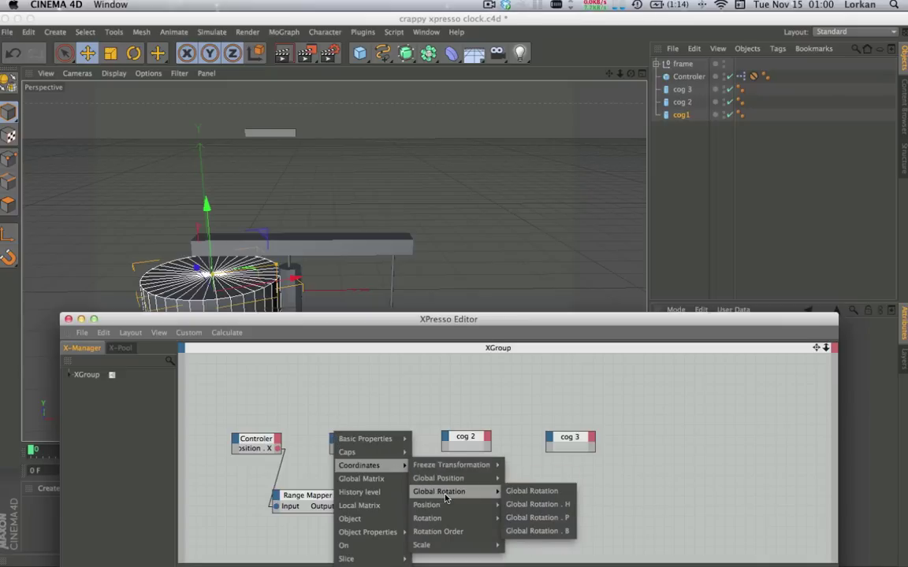
{"action": "left_click", "coordinate": [542, 506]}
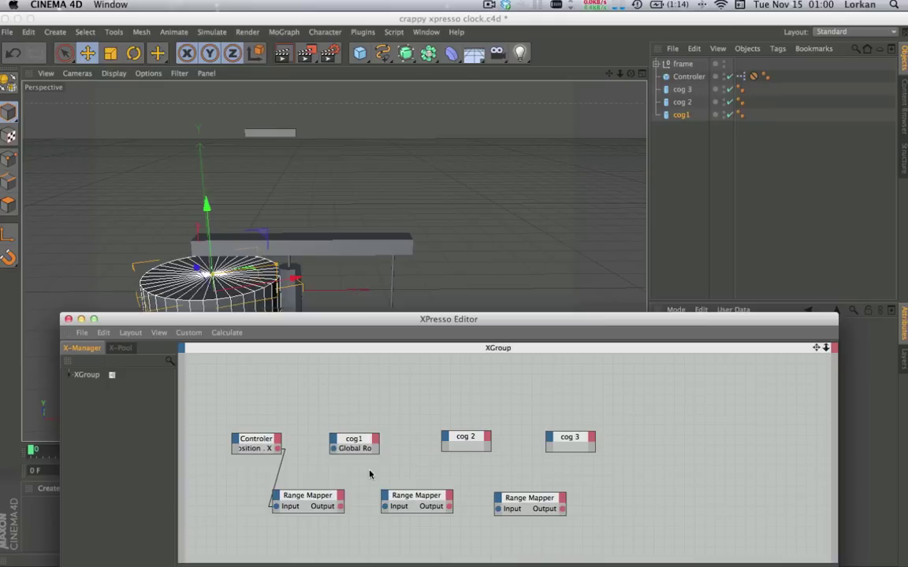
{"action": "mouse_move", "coordinate": [340, 506]}
{"action": "left_mouse_down"}
{"action": "mouse_move", "coordinate": [340, 465]}
{"action": "mouse_move", "coordinate": [343, 510]}
{"action": "left_mouse_up"}
{"action": "left_click_drag", "start_coordinate": [335, 455], "coordinate": [334, 450]}
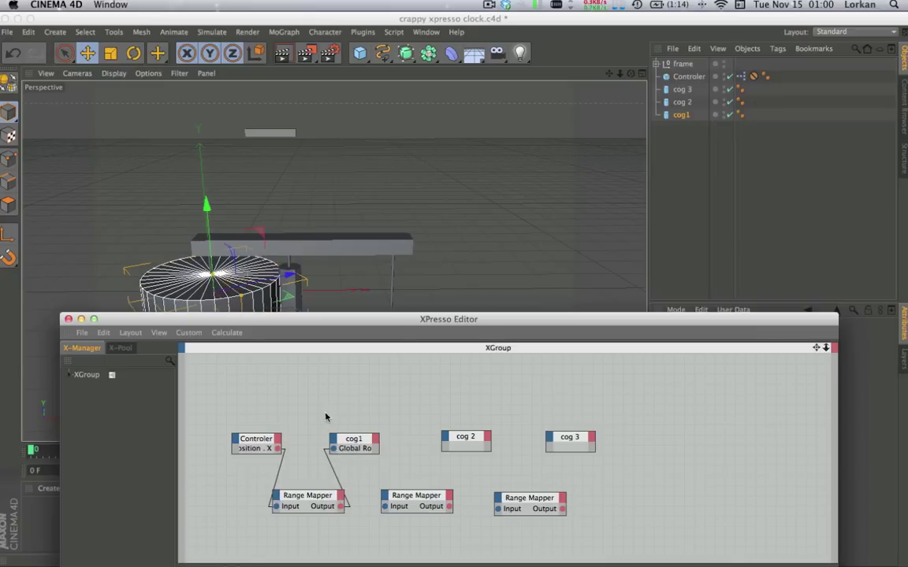
Slide the Controler bar back and forth along X to about 41 cm to test cog1's rotation, keeping the cogs uncovered
{"action": "left_click", "coordinate": [297, 136]}
{"action": "left_click_drag", "start_coordinate": [318, 138], "coordinate": [247, 162]}
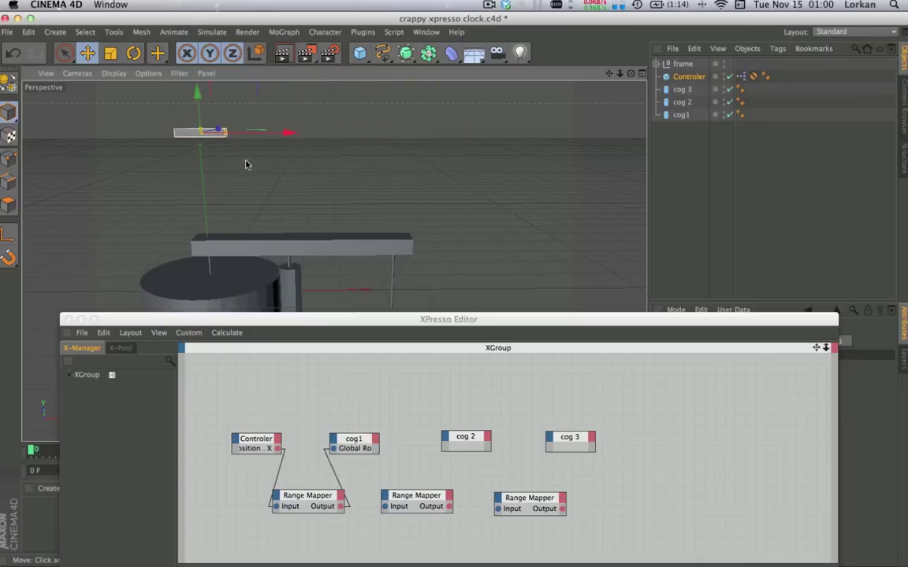
{"action": "left_click_drag", "start_coordinate": [278, 317], "coordinate": [263, 427]}
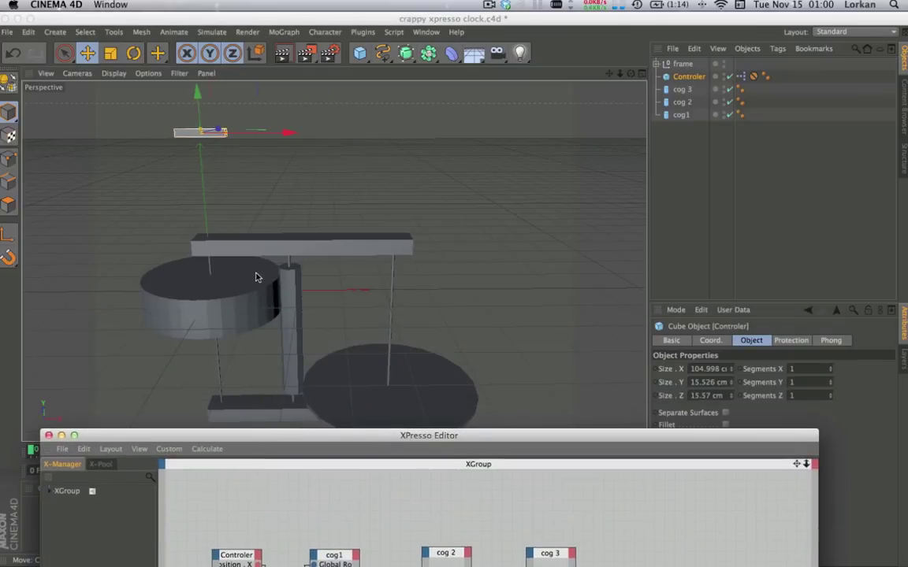
{"action": "left_click_drag", "start_coordinate": [269, 136], "coordinate": [288, 141]}
Set the first Range Mapper's input range to Radians and its output range to Degree, with the XPresso Editor minimised
{"action": "left_click_drag", "start_coordinate": [349, 434], "coordinate": [329, 84]}
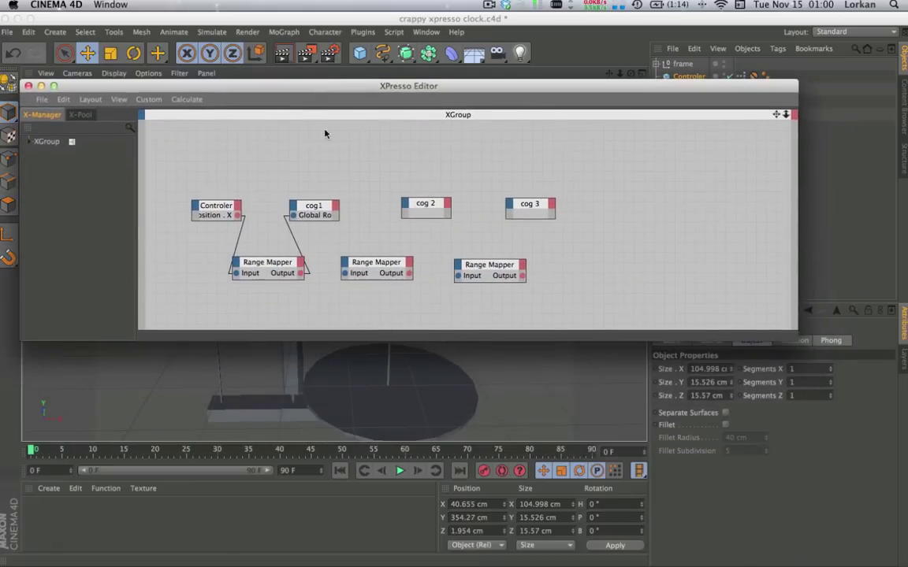
{"action": "left_click", "coordinate": [276, 262]}
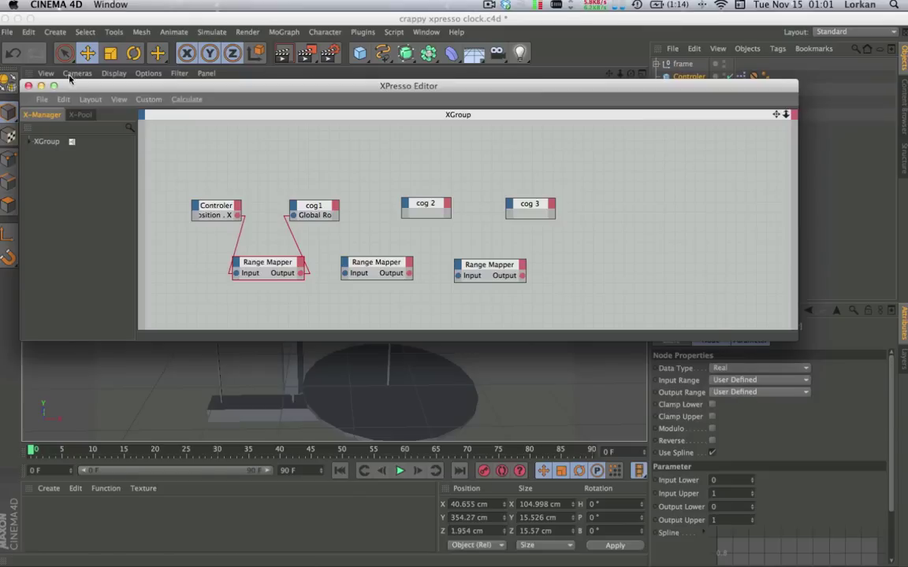
{"action": "left_click", "coordinate": [42, 86]}
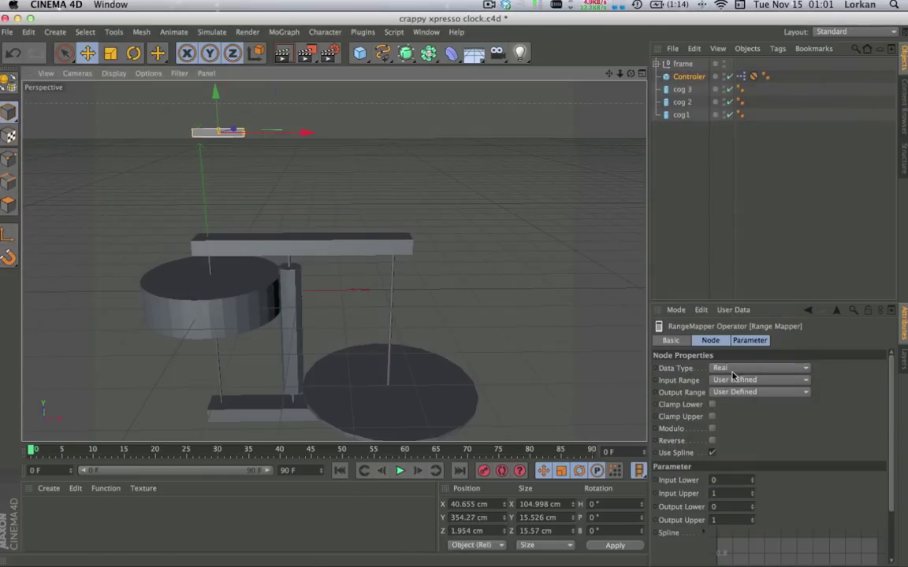
{"action": "left_click", "coordinate": [729, 392]}
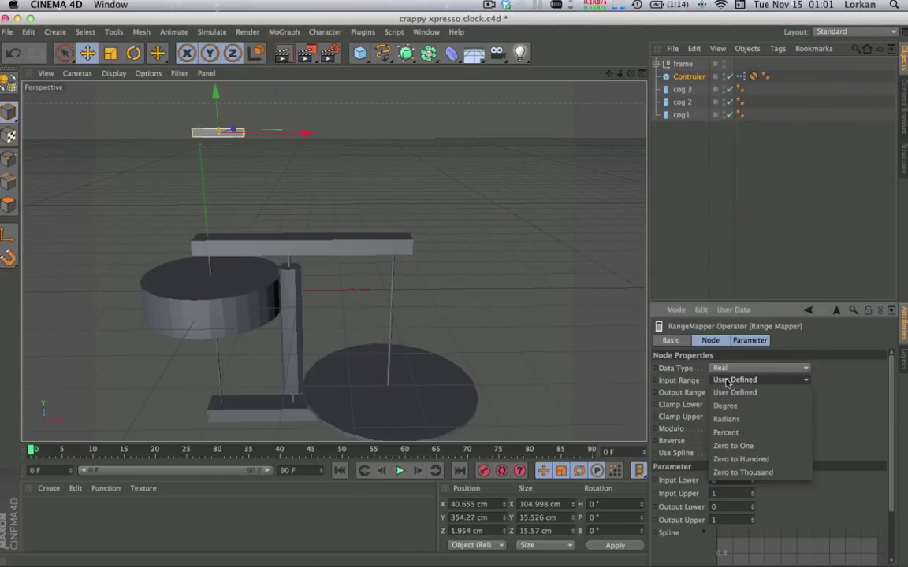
{"action": "left_click", "coordinate": [726, 419]}
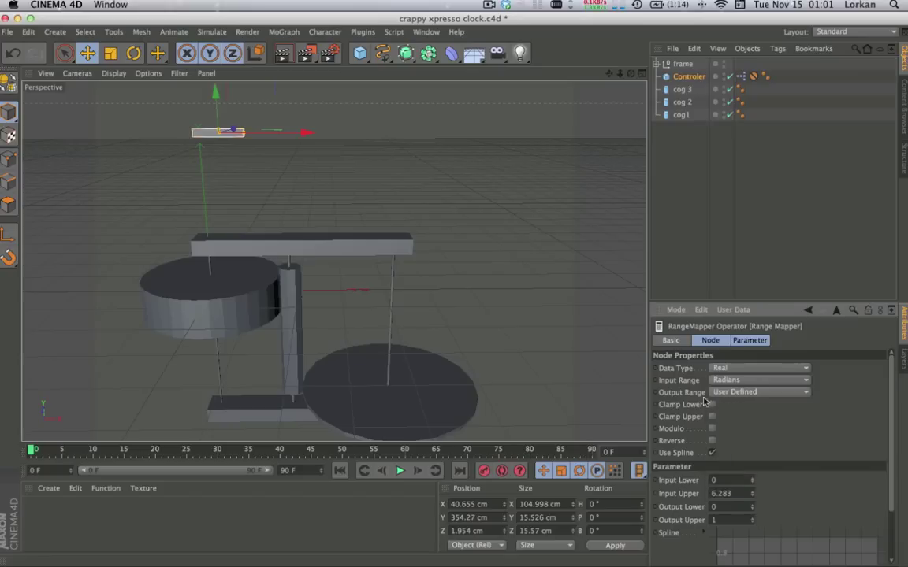
{"action": "left_click", "coordinate": [738, 394]}
{"action": "left_click", "coordinate": [738, 416]}
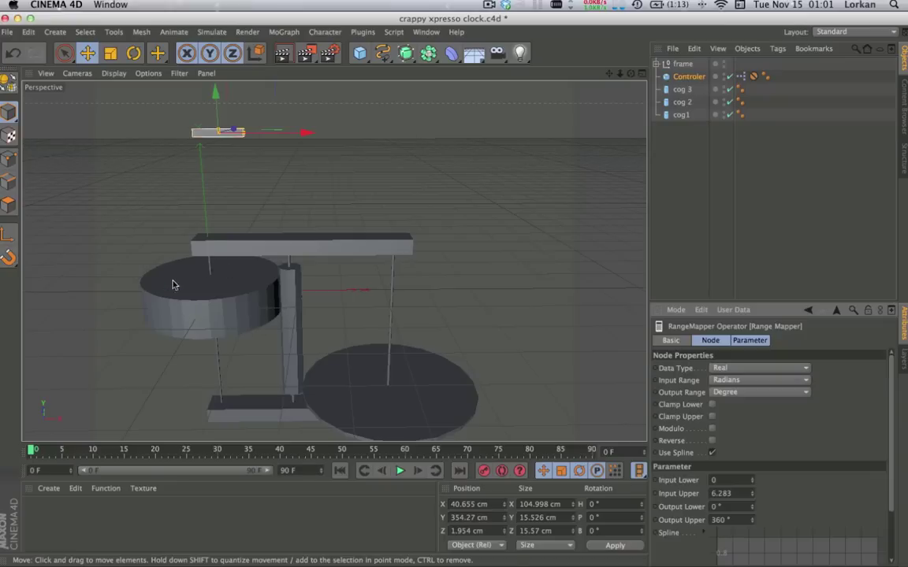
Slide the Controler bar along X to about 37 cm to test how the remapped range rotates cog1
{"action": "left_click_drag", "start_coordinate": [174, 285], "coordinate": [159, 316]}
{"action": "left_click_drag", "start_coordinate": [175, 146], "coordinate": [285, 154]}
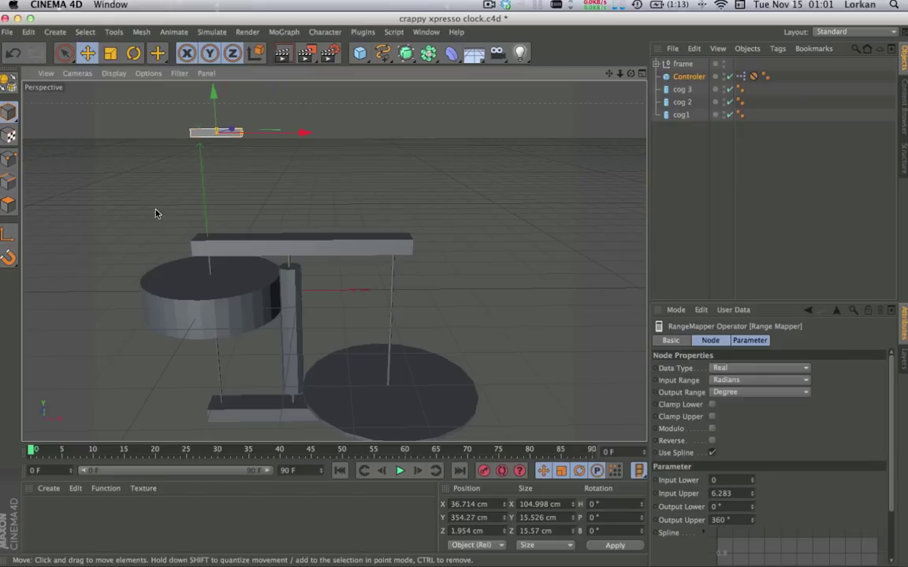
Set the first Range Mapper's Input Lower to 1, Input Upper to 10, Output Lower to 1° and Output Upper to 2°
{"action": "left_click", "coordinate": [715, 480]}
{"action": "left_click", "coordinate": [719, 494]}
{"action": "type", "text": "2"}
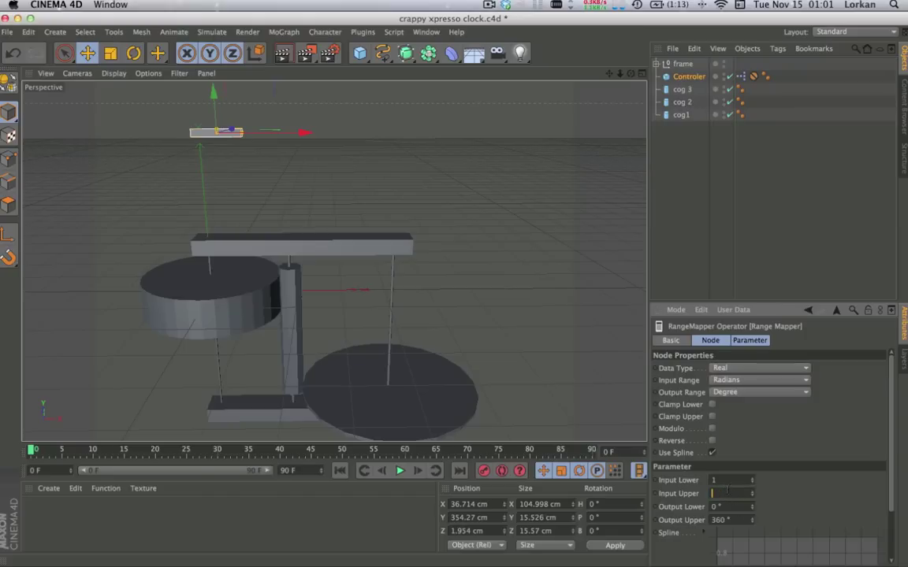
{"action": "left_click", "coordinate": [747, 506]}
{"action": "left_click", "coordinate": [744, 520]}
{"action": "type", "text": "2"}
Slide the Controler bar along X to about 204 cm and back to about 98 cm to test cog1's rotation
{"action": "left_click_drag", "start_coordinate": [286, 139], "coordinate": [378, 206]}
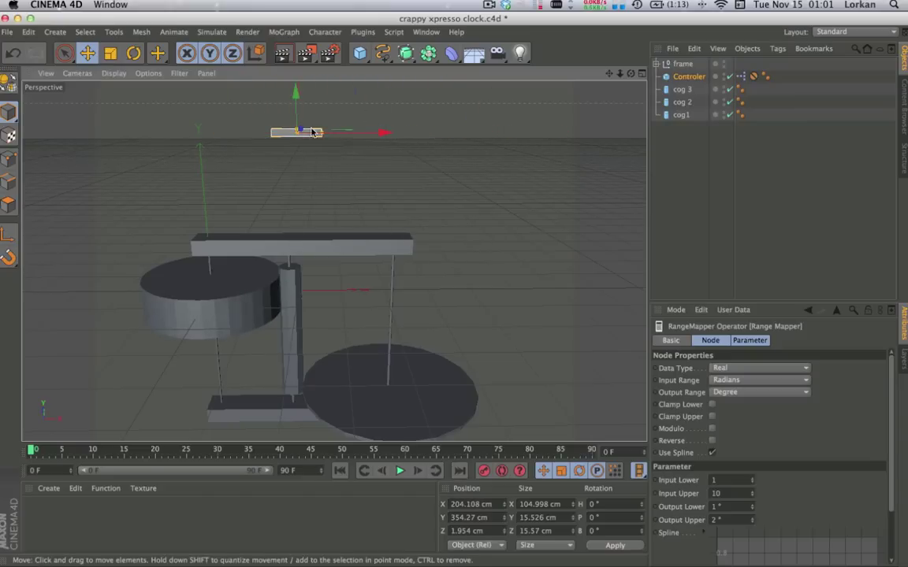
{"action": "left_click_drag", "start_coordinate": [312, 154], "coordinate": [234, 198], "text": "alt"}
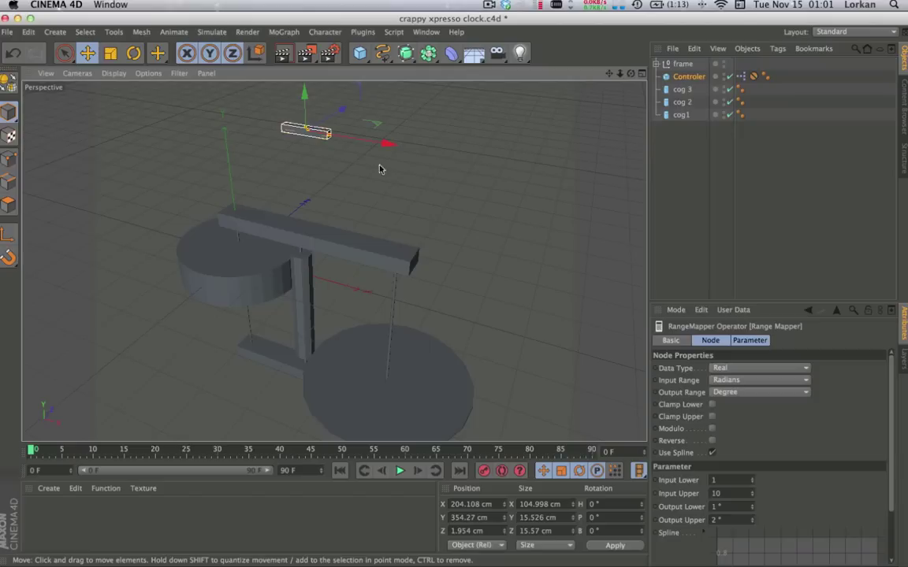
{"action": "left_click_drag", "start_coordinate": [363, 141], "coordinate": [273, 180]}
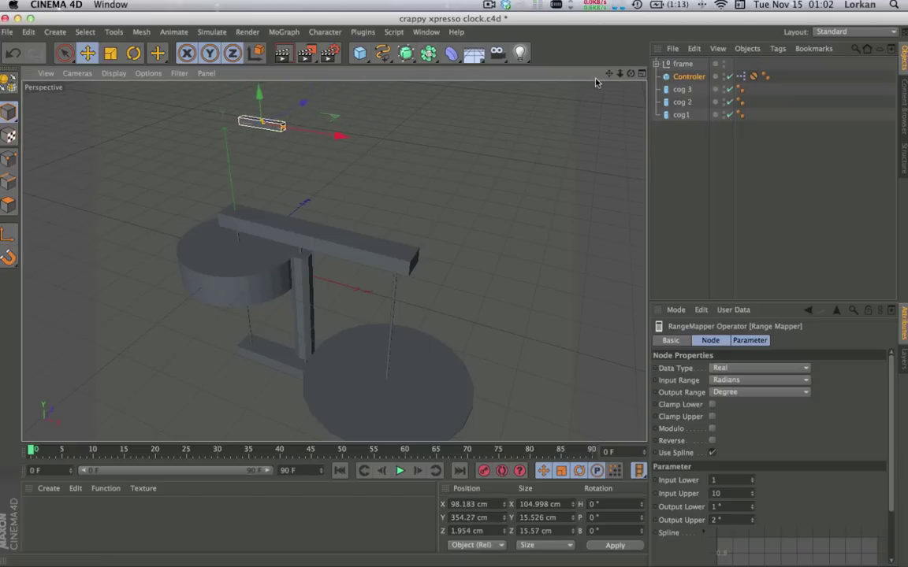
{"action": "middle_click_drag", "start_coordinate": [546, 72], "coordinate": [158, 212]}
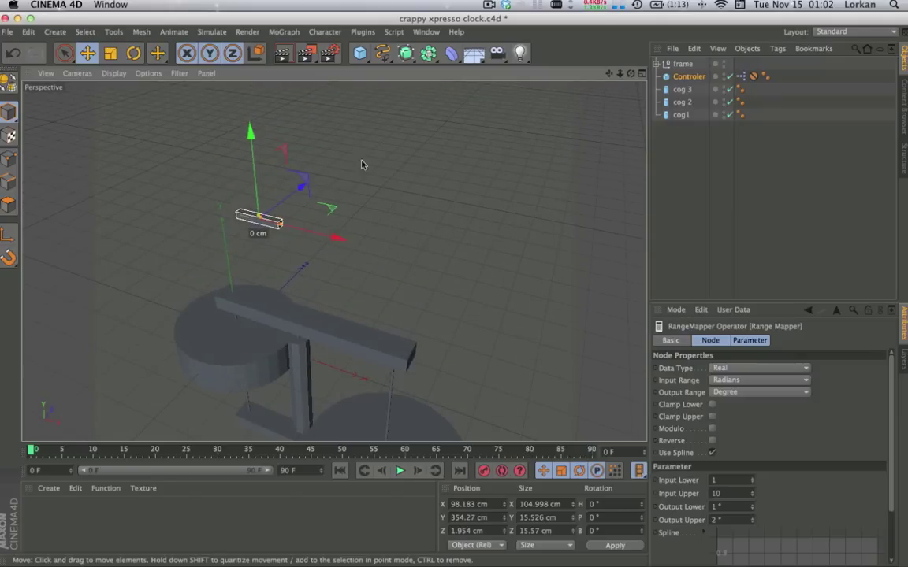
Look up the Protection tag type, open the Controler's Protection tag settings, and test sliding the bar along X to about 214 cm
{"action": "right_click", "coordinate": [692, 79]}
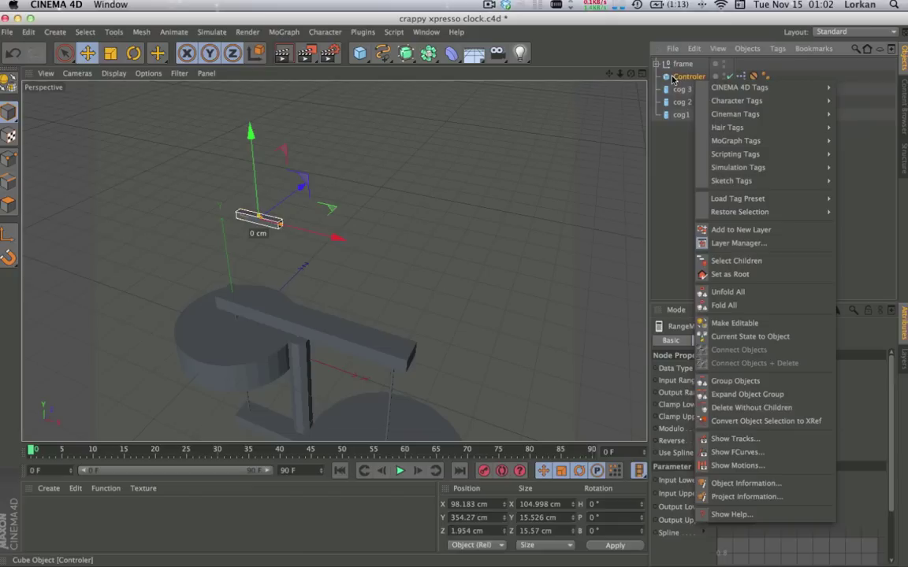
{"action": "mouse_move", "coordinate": [712, 88]}
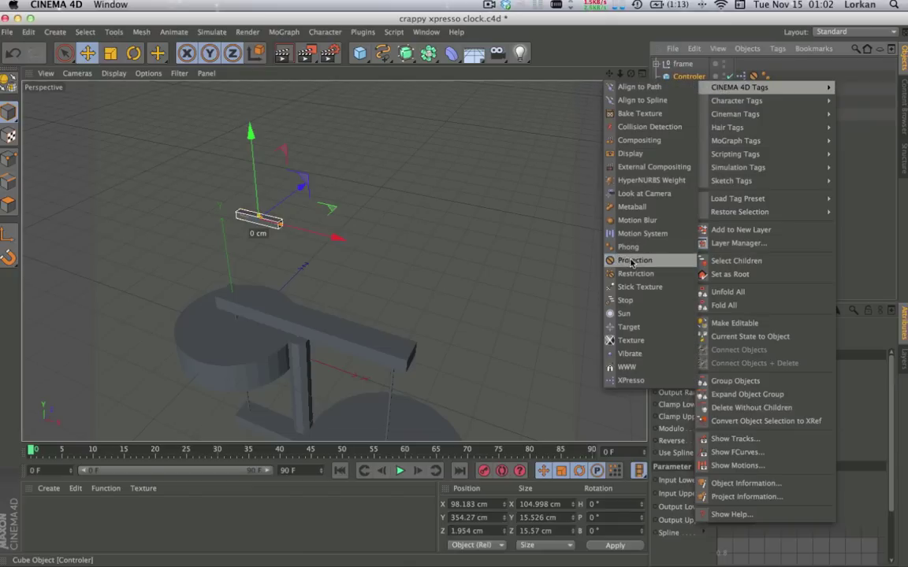
{"action": "left_click", "coordinate": [630, 261]}
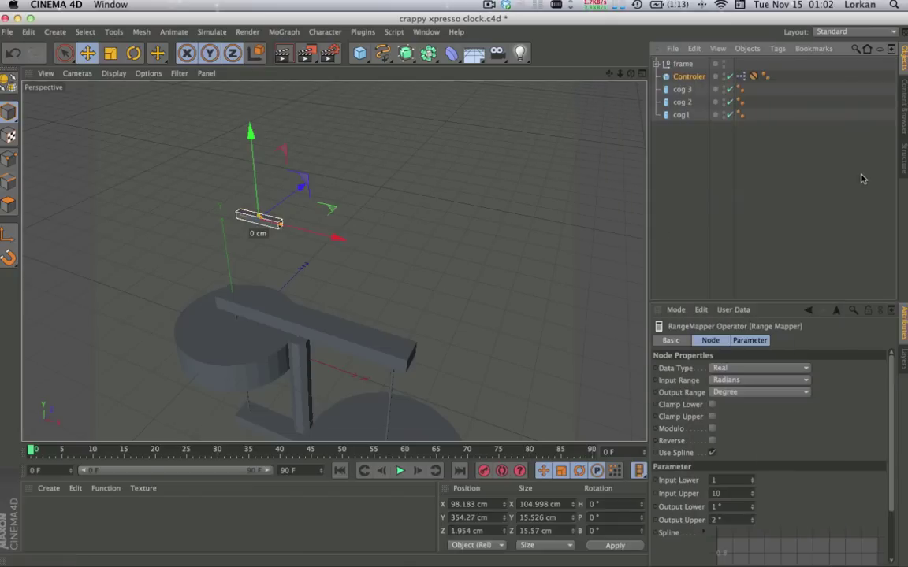
{"action": "left_click", "coordinate": [754, 77]}
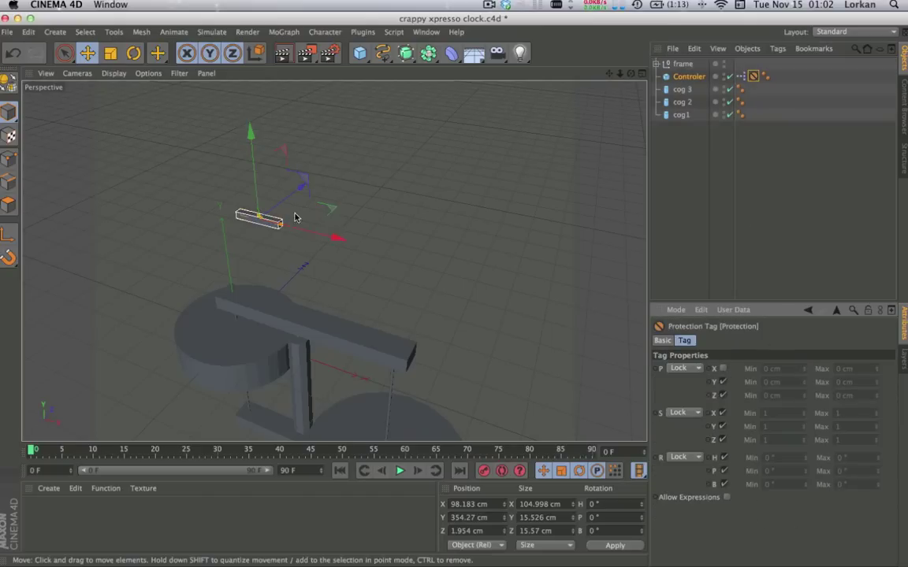
{"action": "left_click_drag", "start_coordinate": [314, 236], "coordinate": [297, 246]}
Unlock the Y position in the Controler's Protection tag, lower the bar to about 289 cm in Y, and lock Y again
{"action": "left_click", "coordinate": [722, 382]}
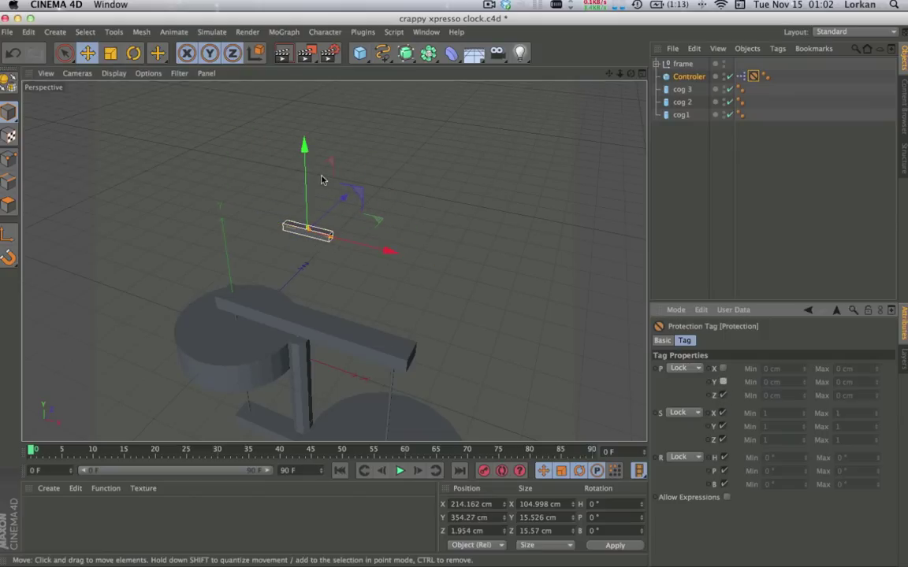
{"action": "left_click_drag", "start_coordinate": [308, 179], "coordinate": [318, 210]}
{"action": "left_click", "coordinate": [723, 381]}
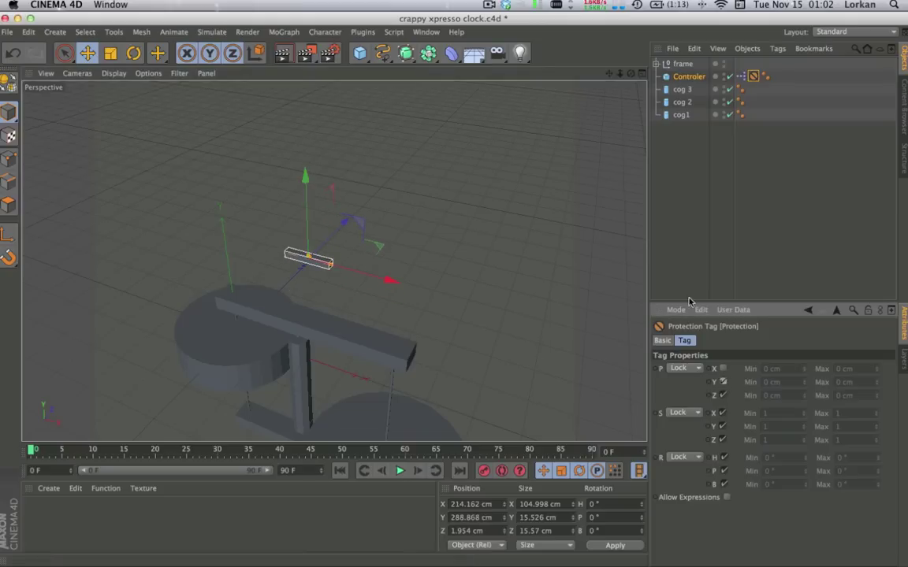
{"action": "left_click_drag", "start_coordinate": [434, 347], "coordinate": [501, 290], "text": "alt"}
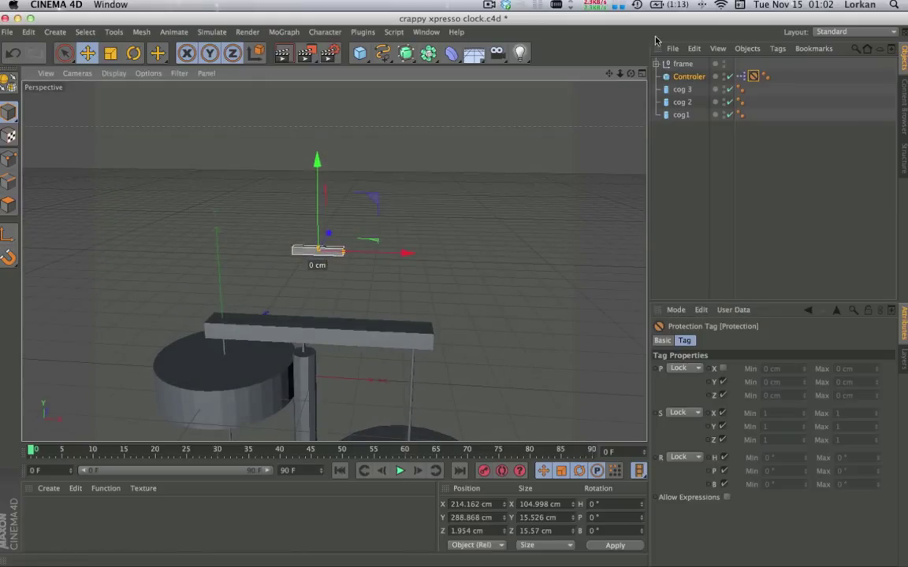
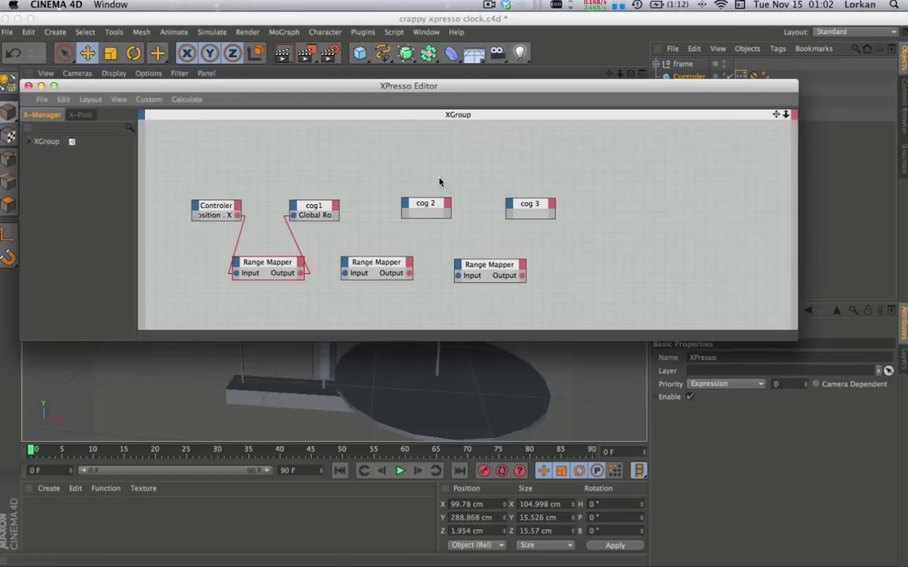
Add a Global Rotation . H output to the cog1 node and connect it to the second Range Mapper's input
{"action": "left_click", "coordinate": [337, 209]}
{"action": "mouse_move", "coordinate": [340, 213]}
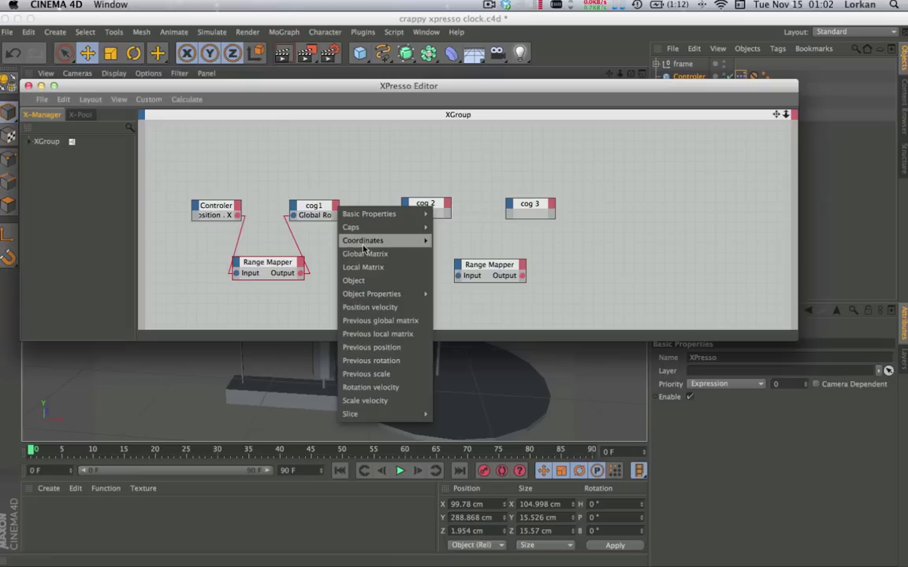
{"action": "mouse_move", "coordinate": [365, 242]}
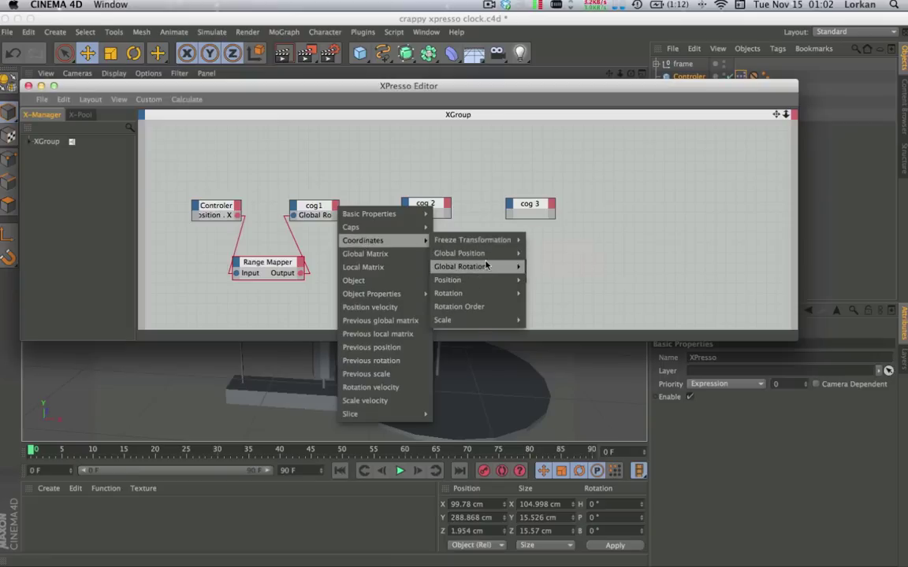
{"action": "mouse_move", "coordinate": [483, 255]}
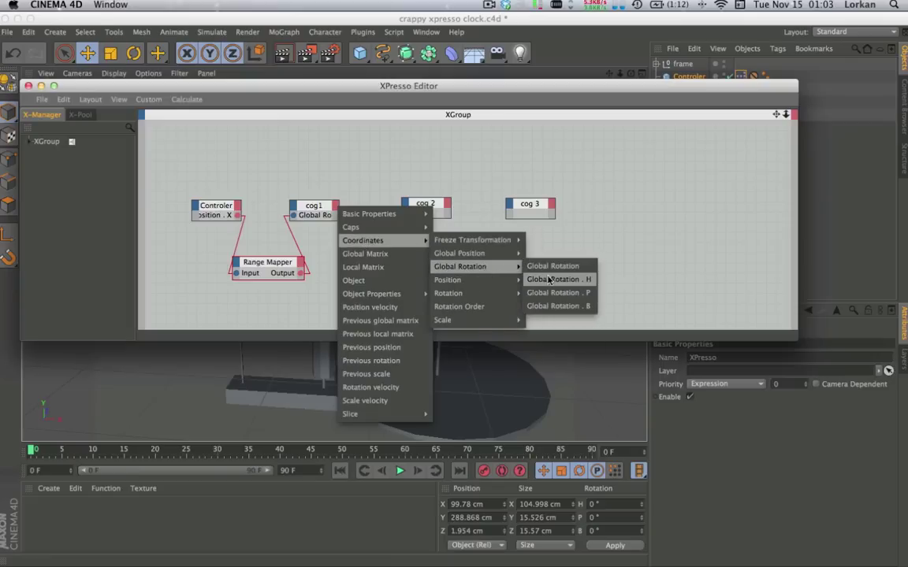
{"action": "left_click", "coordinate": [549, 279]}
{"action": "left_click_drag", "start_coordinate": [336, 215], "coordinate": [345, 275]}
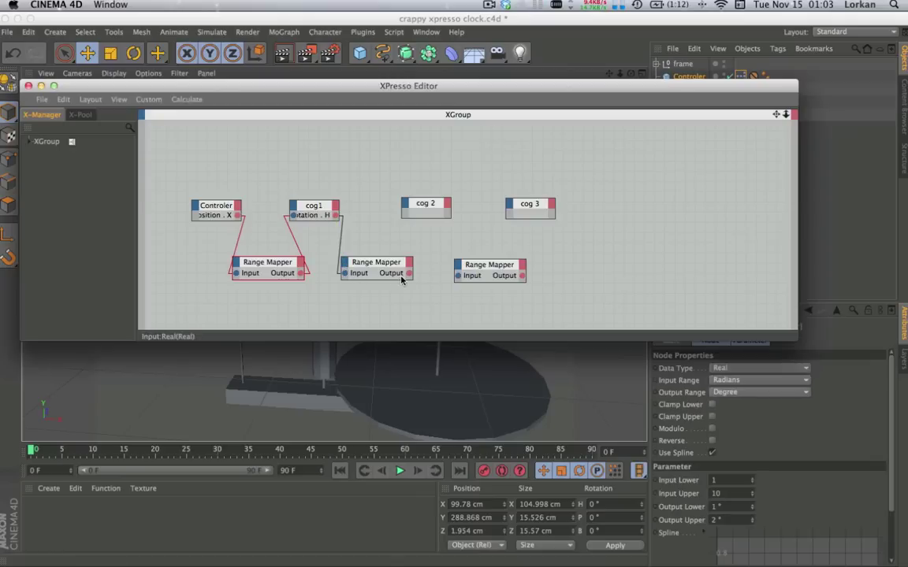
Try to link the second Range Mapper's output to cog 2, and add a Global Rotation . H input to the cog 2 node
{"action": "left_click_drag", "start_coordinate": [409, 274], "coordinate": [404, 226]}
{"action": "left_click", "coordinate": [416, 217]}
{"action": "mouse_move", "coordinate": [417, 215]}
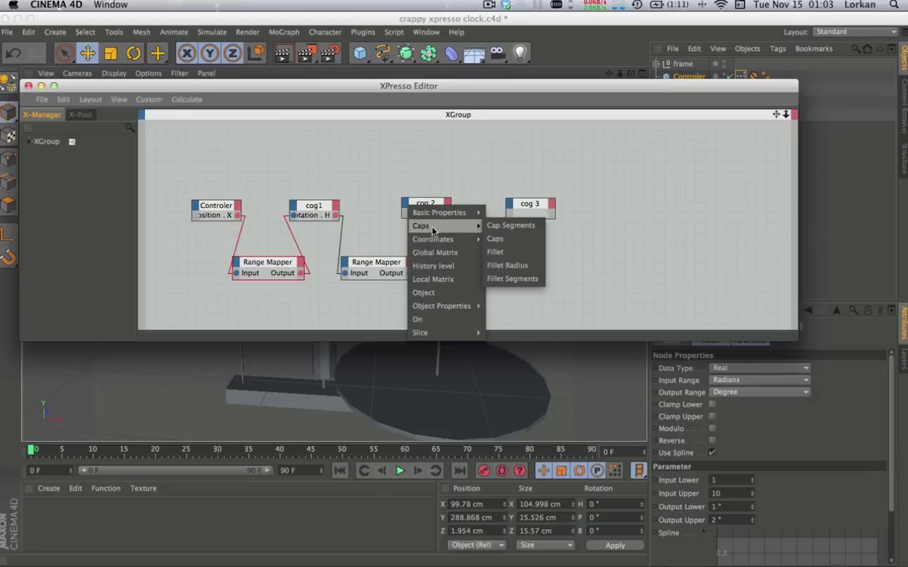
{"action": "mouse_move", "coordinate": [432, 240]}
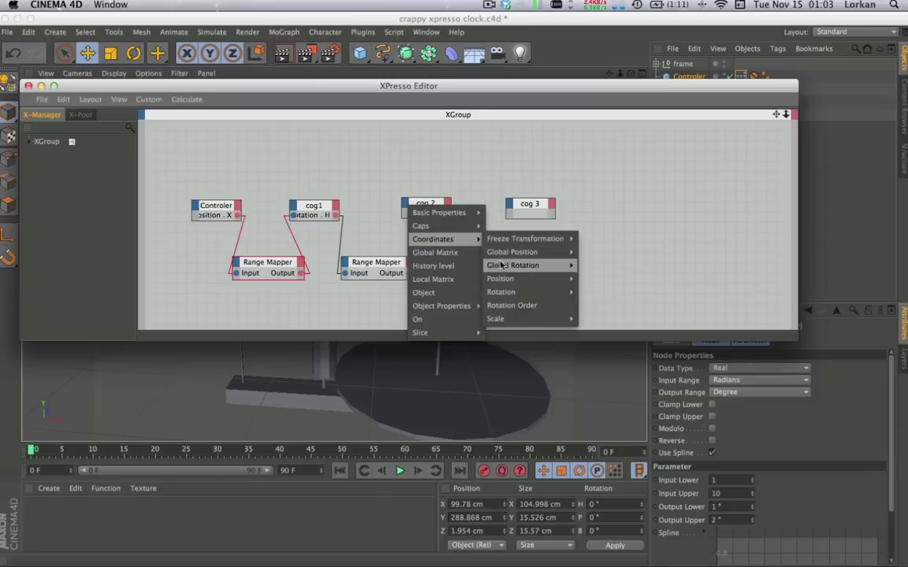
{"action": "mouse_move", "coordinate": [509, 266]}
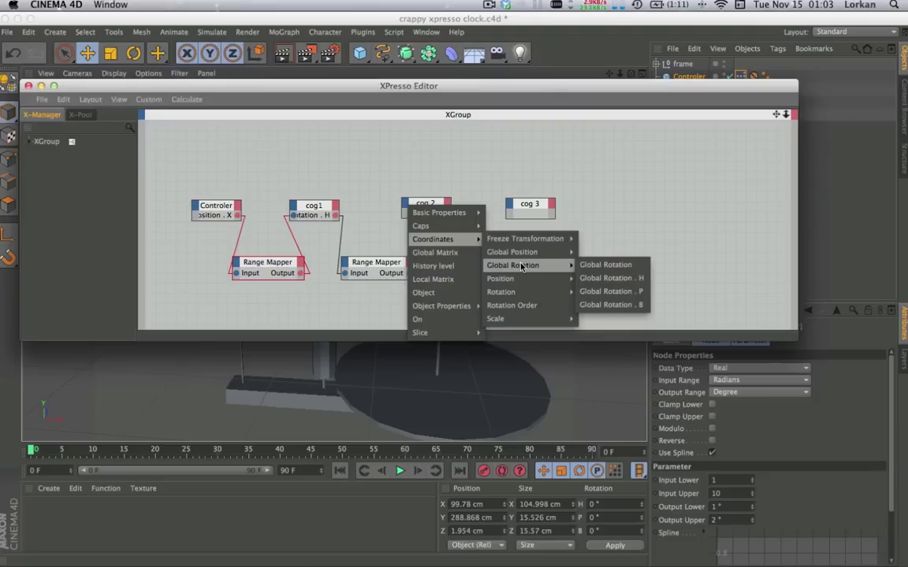
{"action": "left_click", "coordinate": [607, 278]}
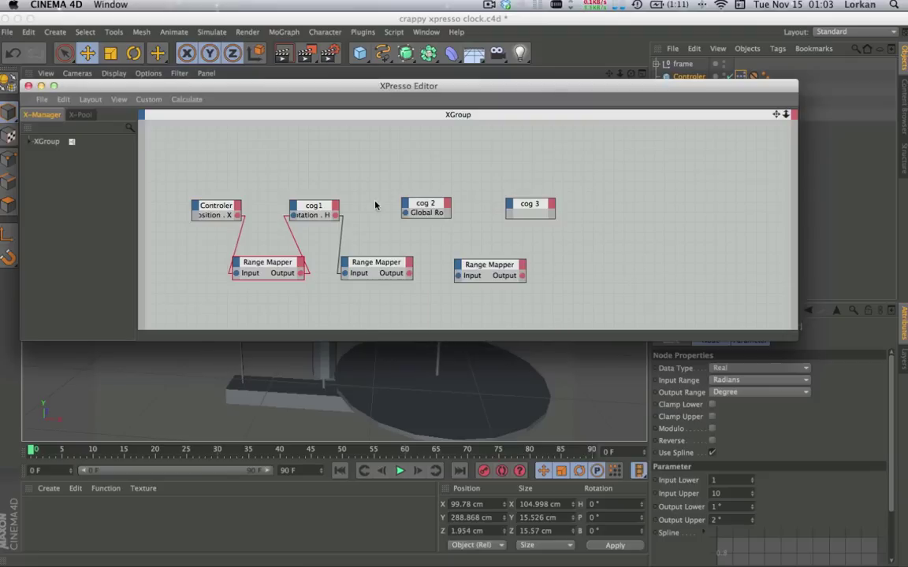
Add a Global Rotation . H output to the cog 2 node and connect it to the third Range Mapper's input
{"action": "left_click", "coordinate": [448, 205]}
{"action": "mouse_move", "coordinate": [484, 230]}
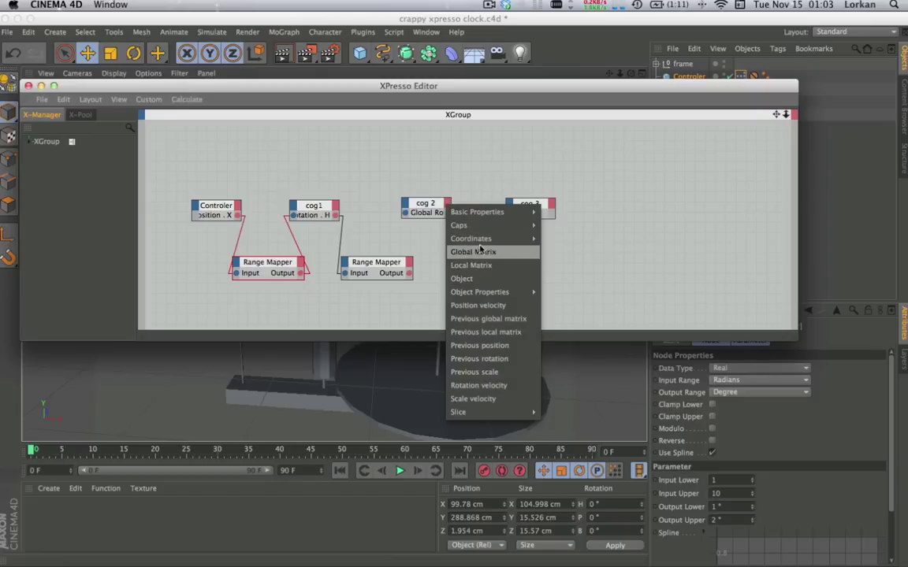
{"action": "mouse_move", "coordinate": [560, 268]}
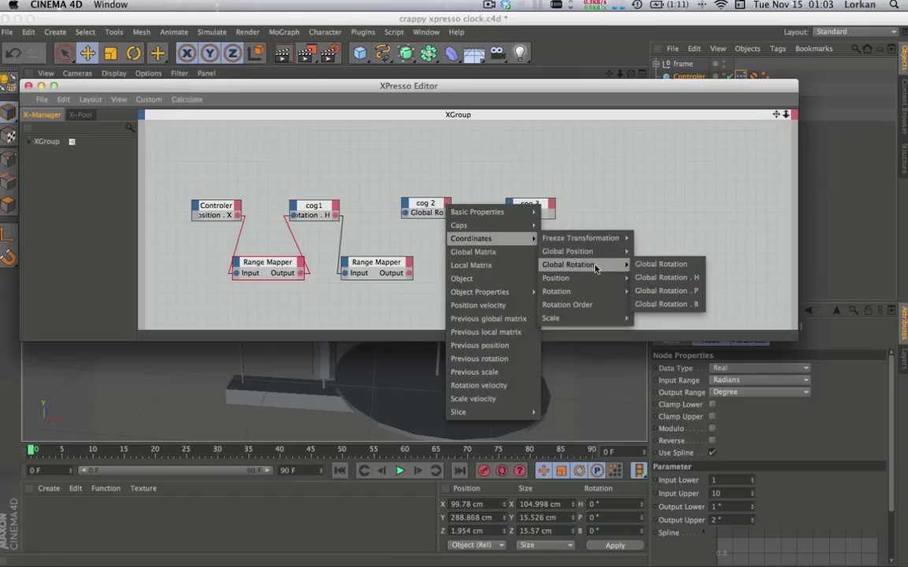
{"action": "left_click", "coordinate": [646, 276]}
{"action": "left_click", "coordinate": [447, 207]}
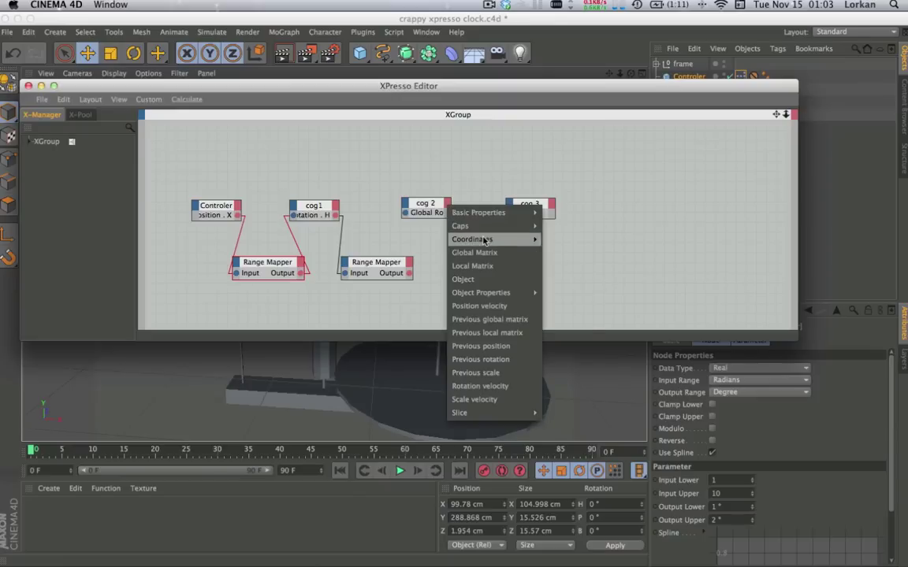
{"action": "mouse_move", "coordinate": [487, 239]}
{"action": "mouse_move", "coordinate": [590, 265]}
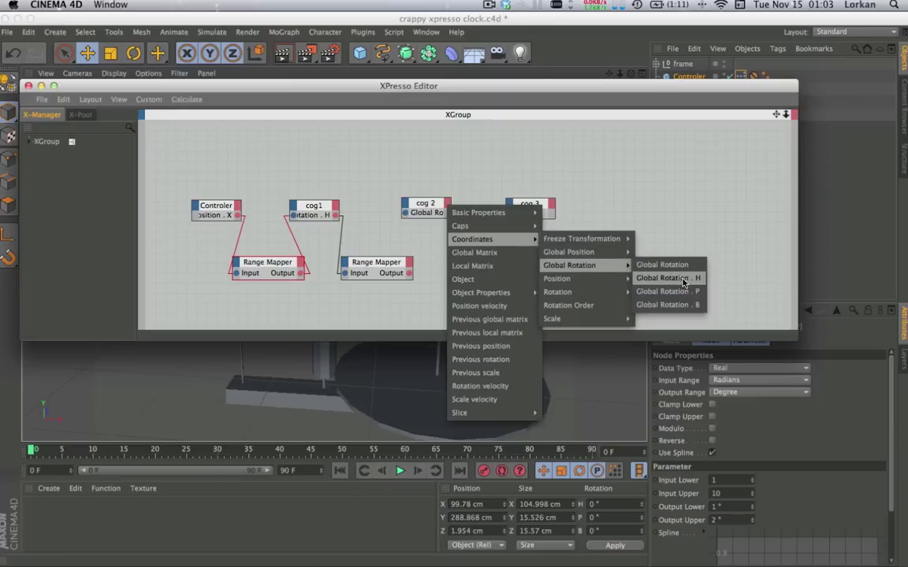
{"action": "left_click", "coordinate": [666, 278]}
{"action": "left_click_drag", "start_coordinate": [447, 212], "coordinate": [458, 275]}
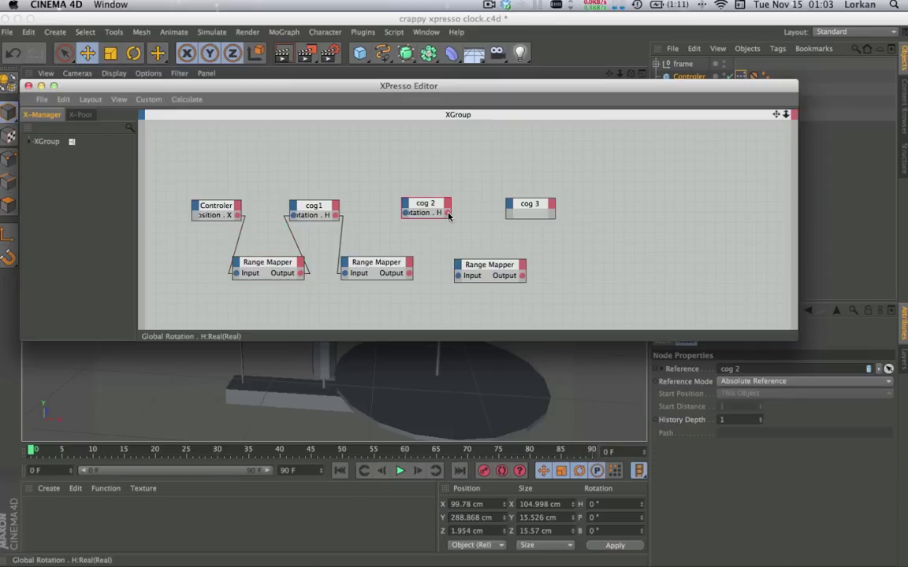
Add a Global Rotation . H input to cog 3, and connect the third Range Mapper's output to it and the second's to cog 2
{"action": "left_click", "coordinate": [511, 211]}
{"action": "mouse_move", "coordinate": [525, 228]}
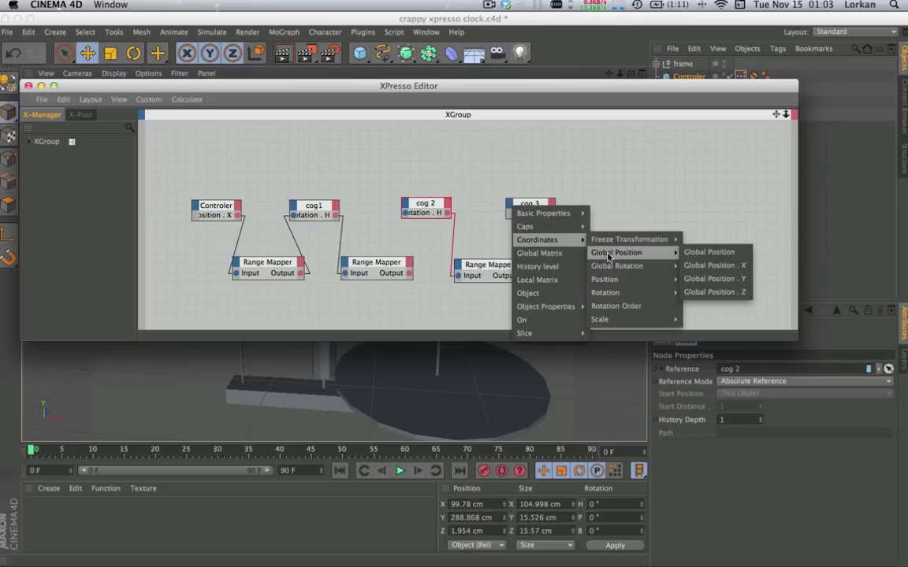
{"action": "mouse_move", "coordinate": [618, 266]}
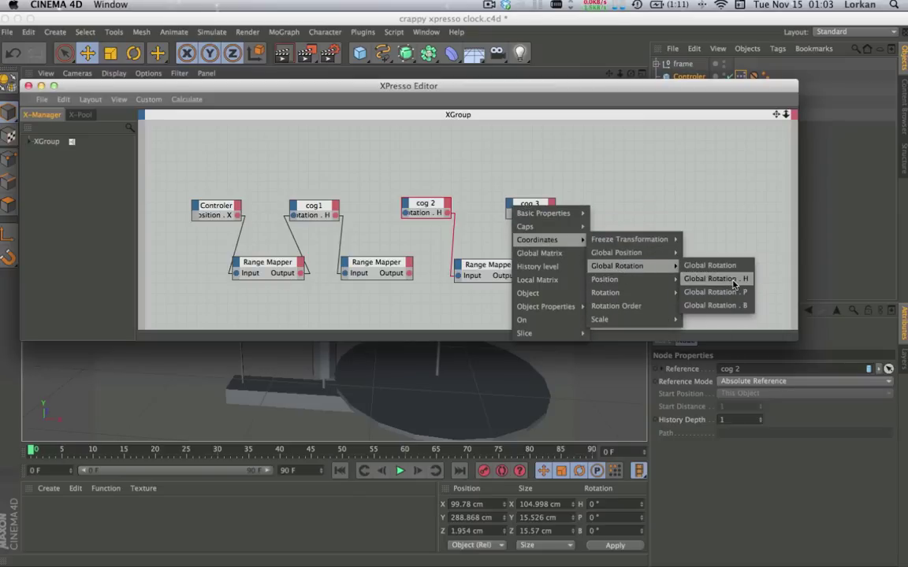
{"action": "left_click", "coordinate": [715, 277]}
{"action": "left_click_drag", "start_coordinate": [520, 223], "coordinate": [510, 213]}
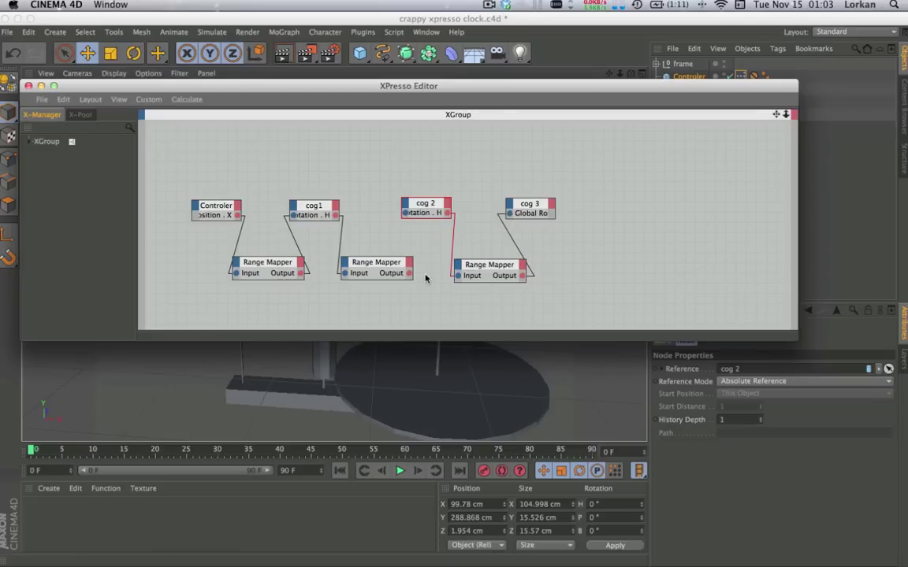
{"action": "left_click_drag", "start_coordinate": [411, 273], "coordinate": [404, 213]}
Set the second Range Mapper's input range to Radians and its output range to Degree
{"action": "left_click", "coordinate": [369, 268]}
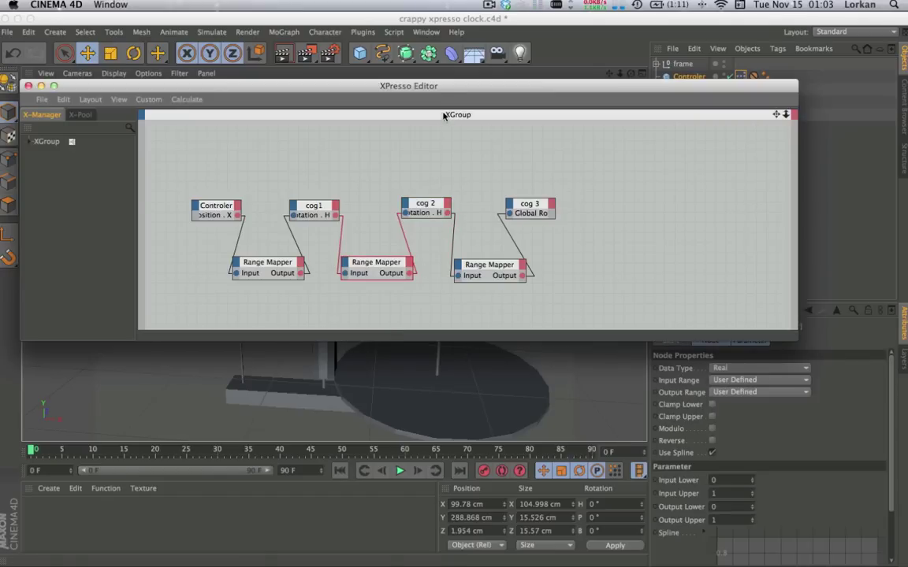
{"action": "left_click_drag", "start_coordinate": [446, 90], "coordinate": [442, 51]}
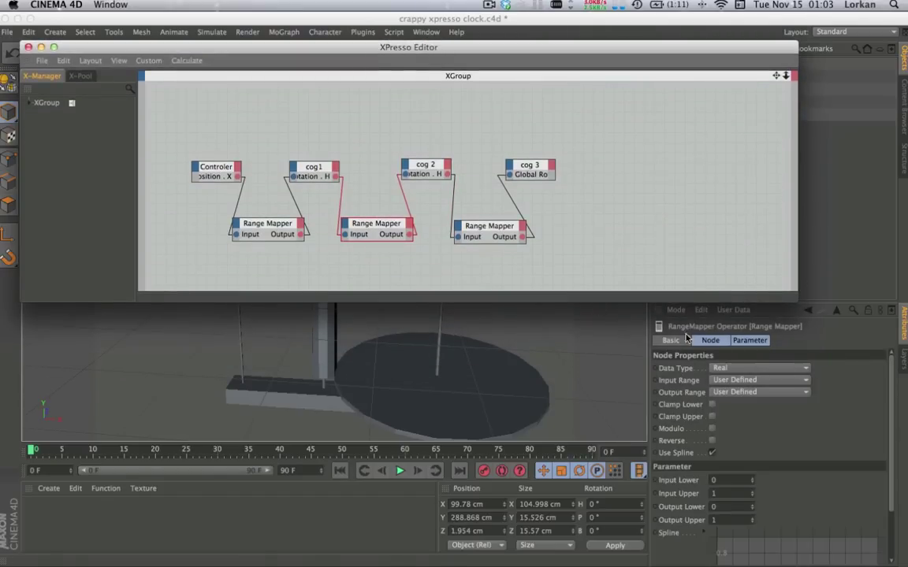
{"action": "left_click", "coordinate": [757, 379]}
{"action": "left_click", "coordinate": [733, 419]}
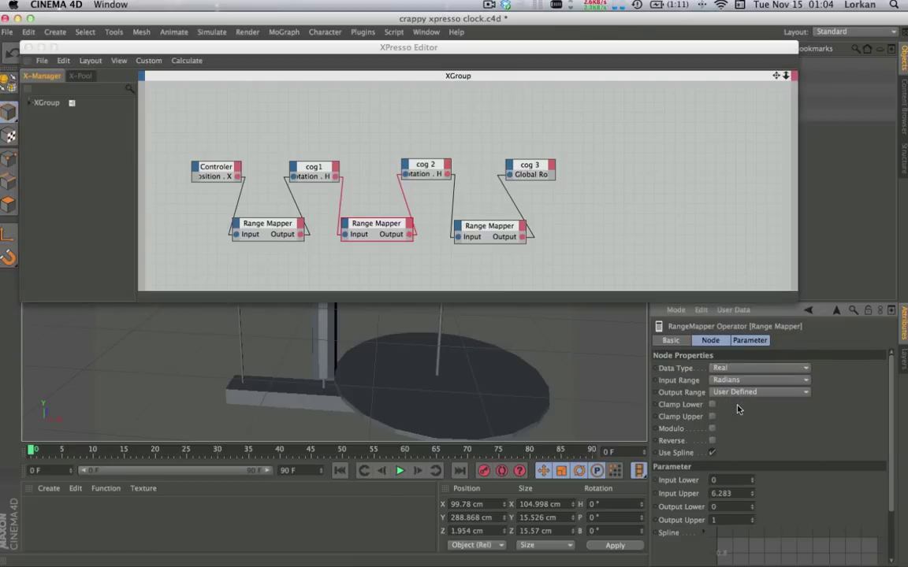
{"action": "left_click", "coordinate": [737, 393]}
{"action": "left_click", "coordinate": [689, 415]}
Set the second Range Mapper's Input Lower to 0 and its Input Upper to 2.5
{"action": "type", "text": "0.017"}
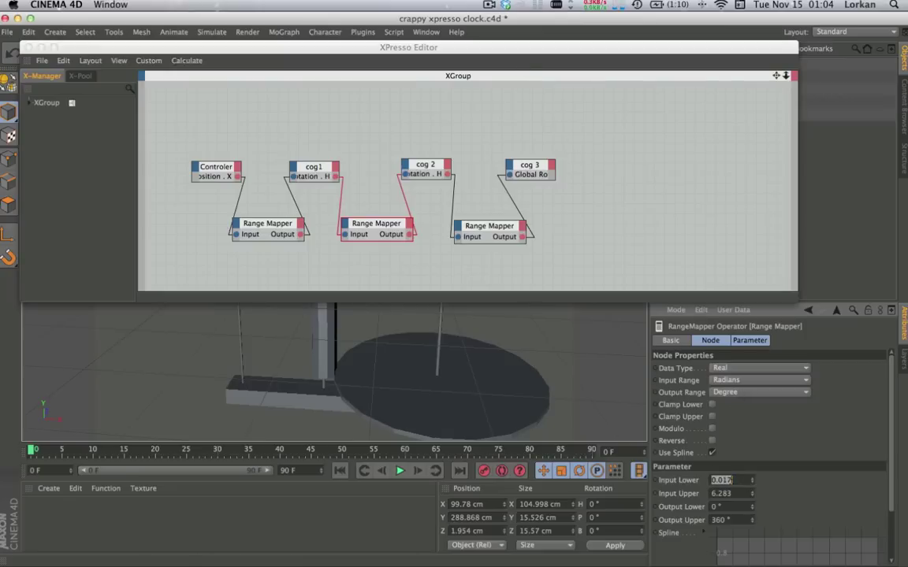
{"action": "type", "text": "0"}
{"action": "key", "text": "Tab"}
{"action": "type", "text": "2"}
{"action": "left_click", "coordinate": [722, 480]}
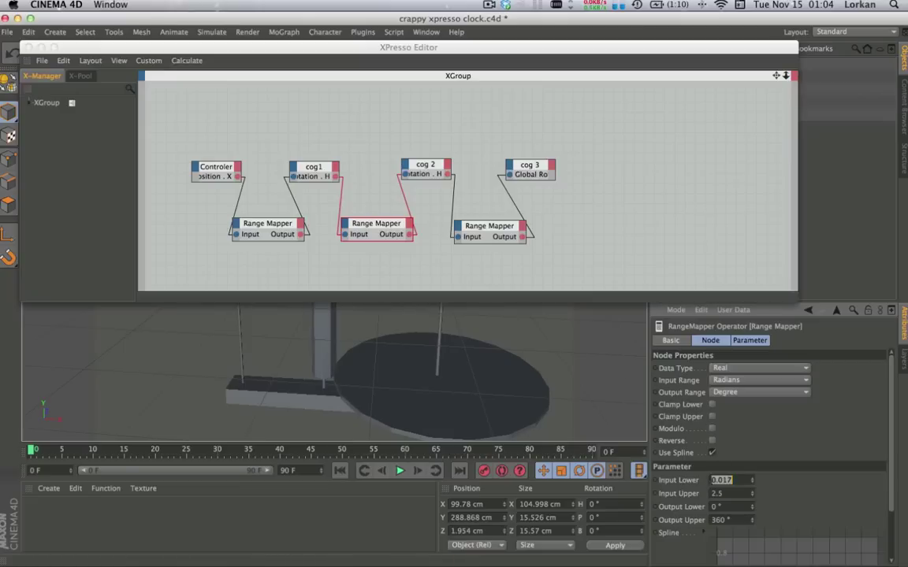
{"action": "type", "text": "0"}
{"action": "left_click", "coordinate": [730, 492]}
Set the second Range Mapper's Output Lower to 1° and its Output Upper to -360°
{"action": "type", "text": "1"}
{"action": "key", "text": "Tab"}
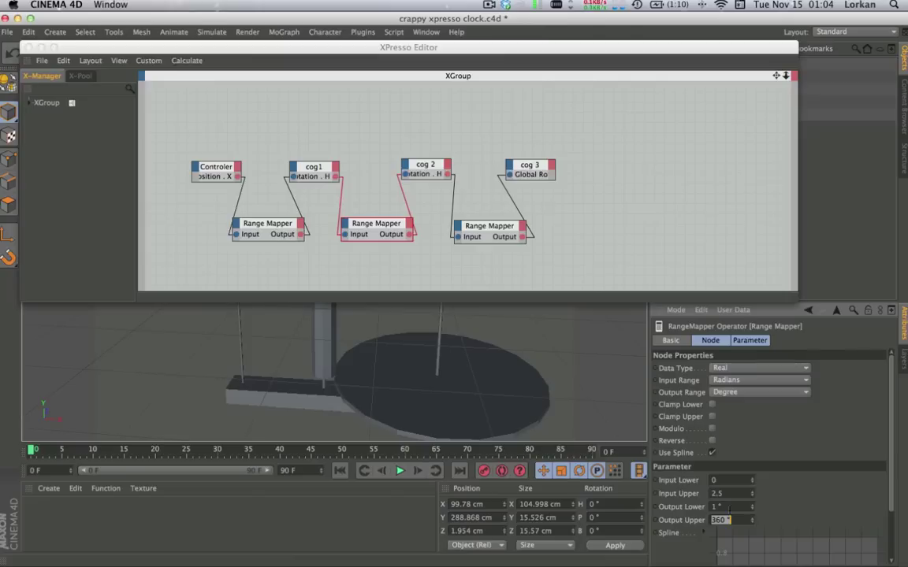
{"action": "type", "text": "-360"}
{"action": "key", "text": "Return"}
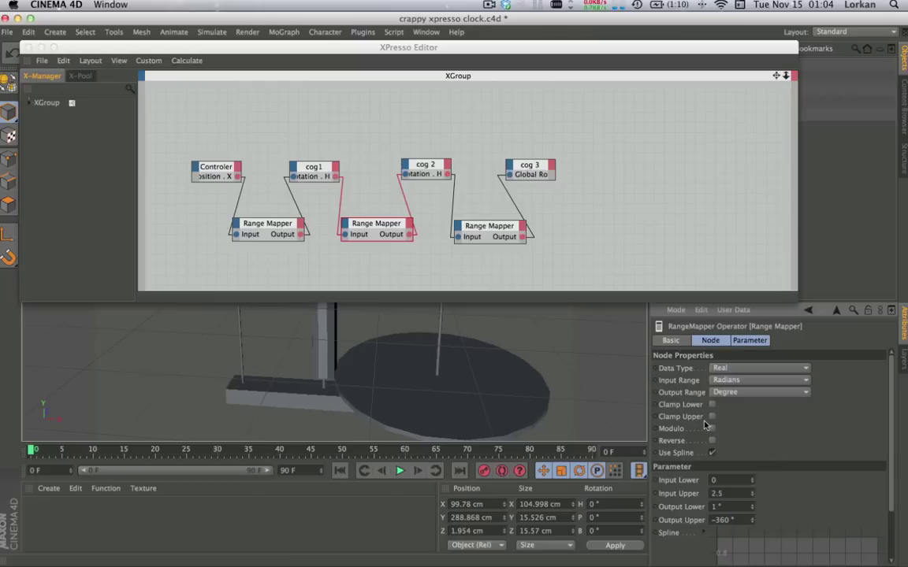
Move the XPresso Editor out of the way and slide the Controler back and forth along X to test the cogs' rotation
{"action": "left_click_drag", "start_coordinate": [490, 57], "coordinate": [473, 423]}
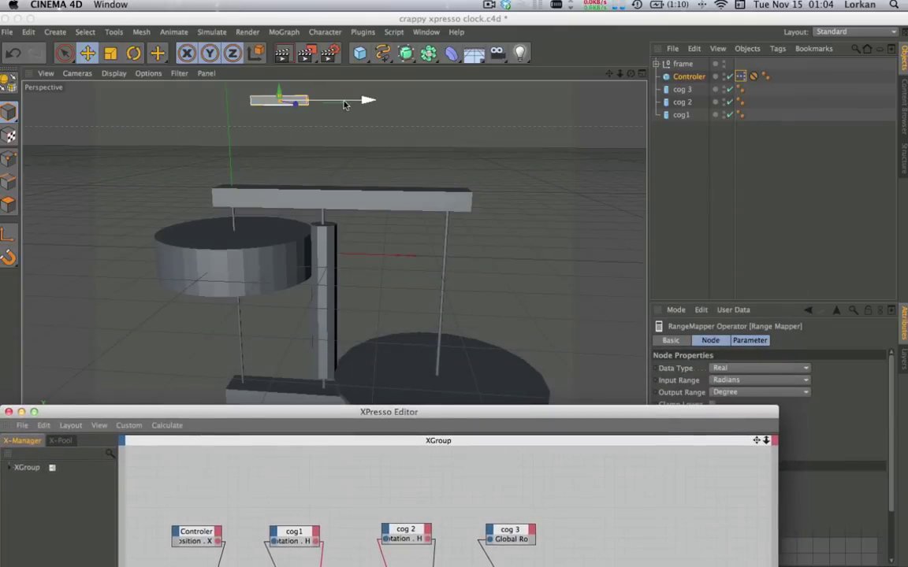
{"action": "left_click_drag", "start_coordinate": [355, 101], "coordinate": [454, 126]}
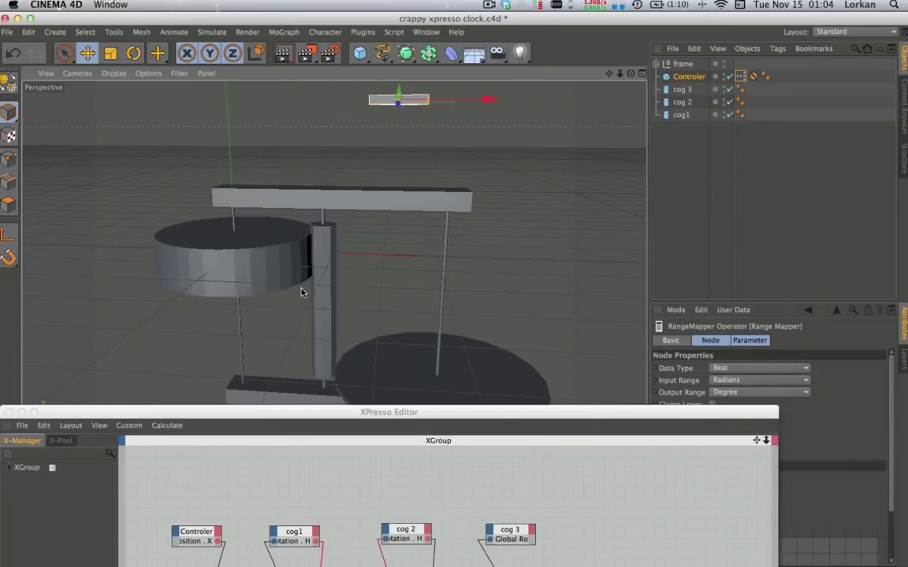
{"action": "scroll", "coordinate": [300, 290], "scroll_direction": "up", "scroll_amount": 2}
{"action": "scroll", "coordinate": [304, 289], "scroll_direction": "up", "scroll_amount": 2}
{"action": "left_click_drag", "start_coordinate": [630, 72], "coordinate": [632, 126]}
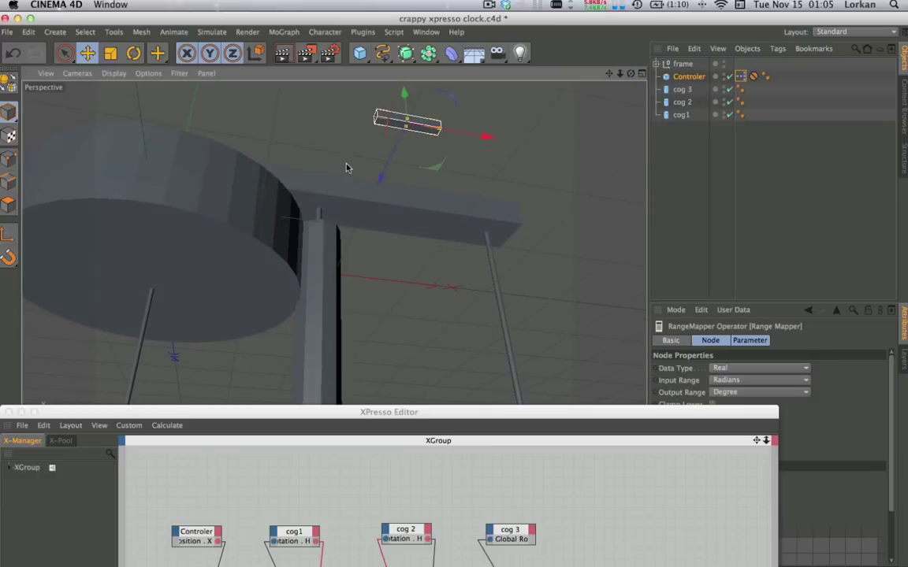
{"action": "left_click_drag", "start_coordinate": [326, 205], "coordinate": [319, 210], "text": "alt"}
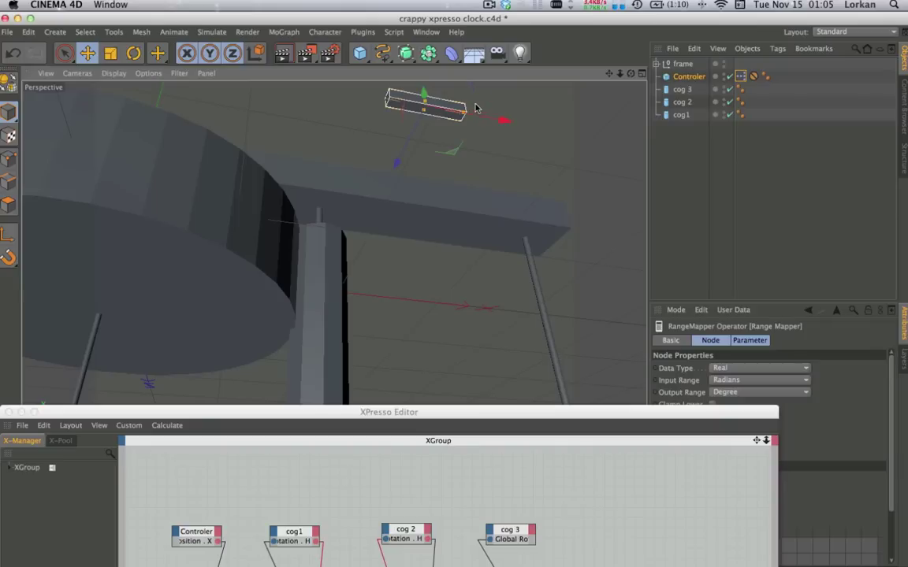
{"action": "left_click_drag", "start_coordinate": [484, 120], "coordinate": [396, 133]}
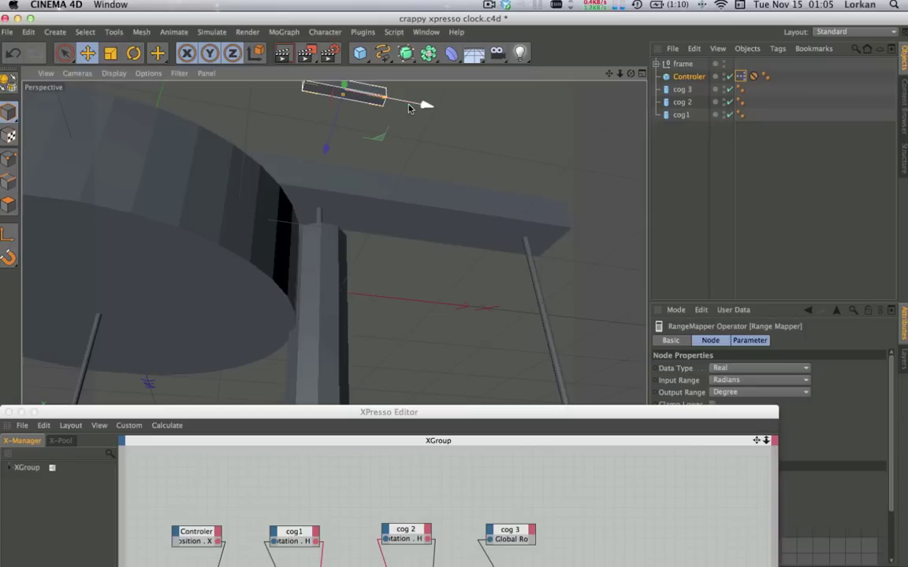
{"action": "left_click_drag", "start_coordinate": [417, 104], "coordinate": [109, 355]}
{"action": "left_click_drag", "start_coordinate": [620, 74], "coordinate": [560, 270]}
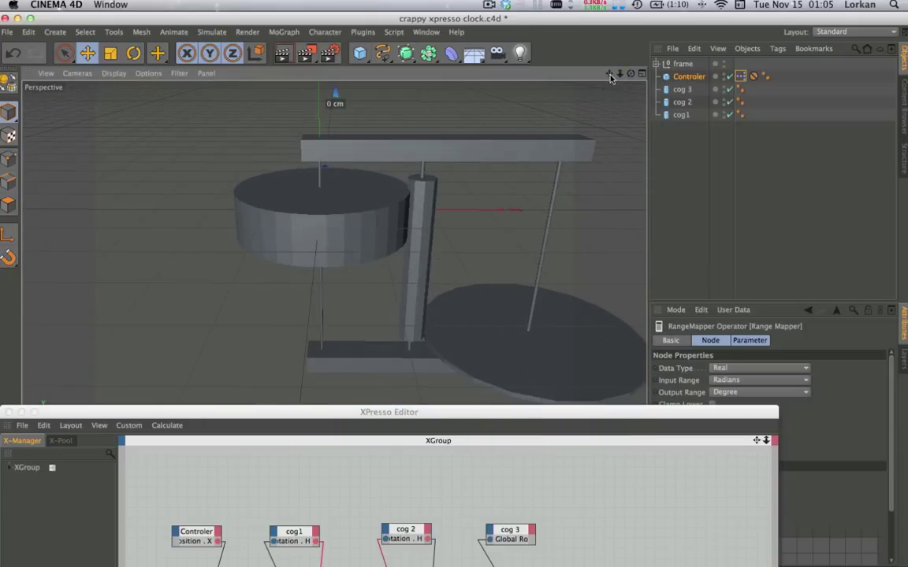
{"action": "left_click_drag", "start_coordinate": [551, 73], "coordinate": [359, 315]}
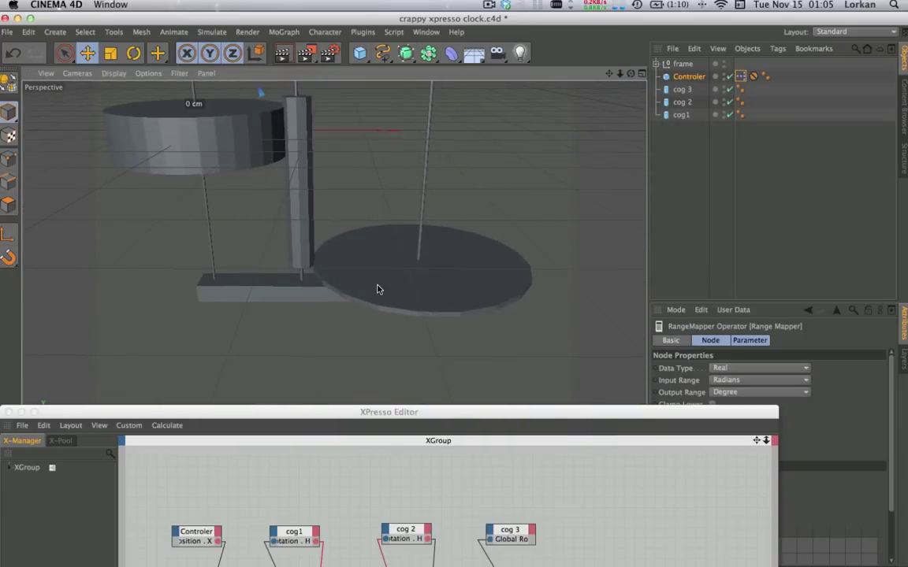
{"action": "scroll", "coordinate": [375, 286], "scroll_direction": "up", "scroll_amount": 5}
{"action": "scroll", "coordinate": [376, 292], "scroll_direction": "down", "scroll_amount": 5}
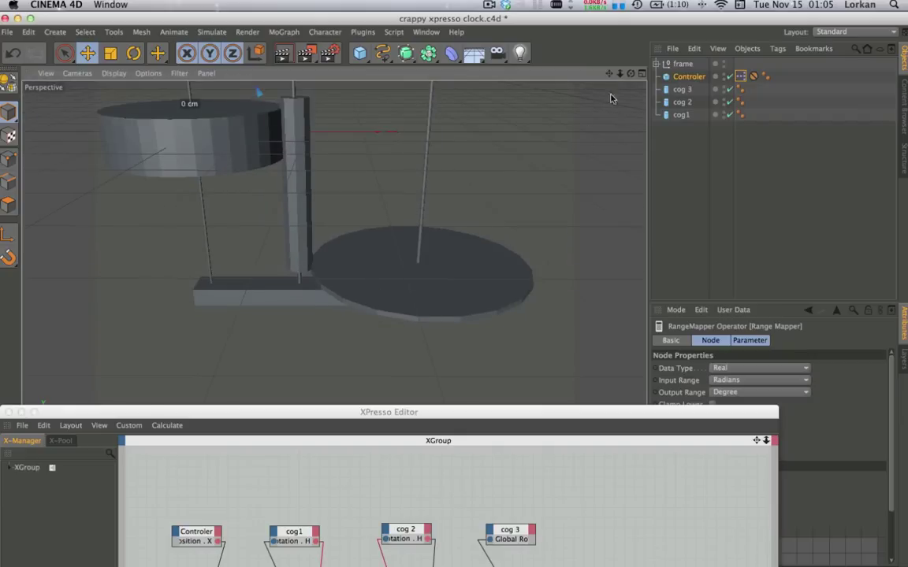
{"action": "left_click_drag", "start_coordinate": [630, 73], "coordinate": [544, 69]}
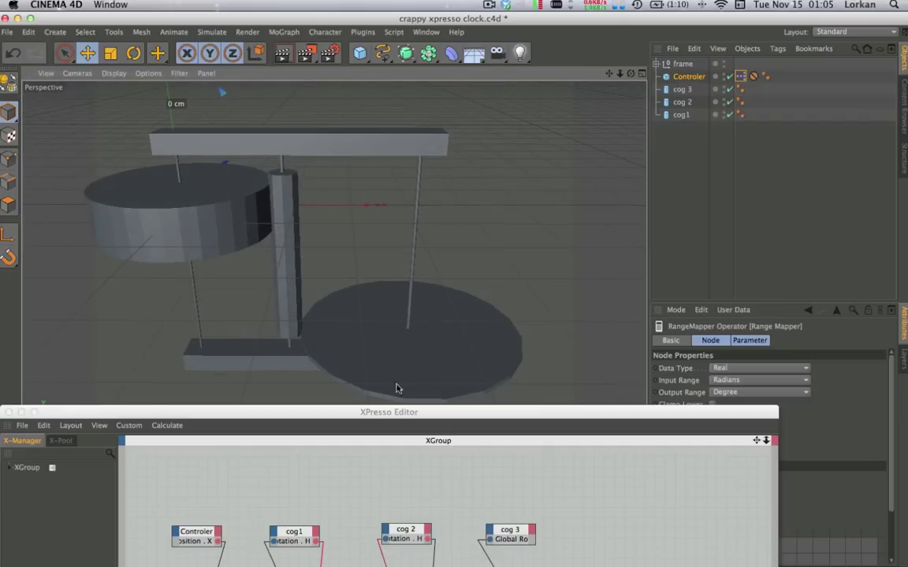
Bring the XPresso Editor back up and set the third Range Mapper's input range to Radians and its output range to Degree
{"action": "left_click_drag", "start_coordinate": [397, 412], "coordinate": [435, 77]}
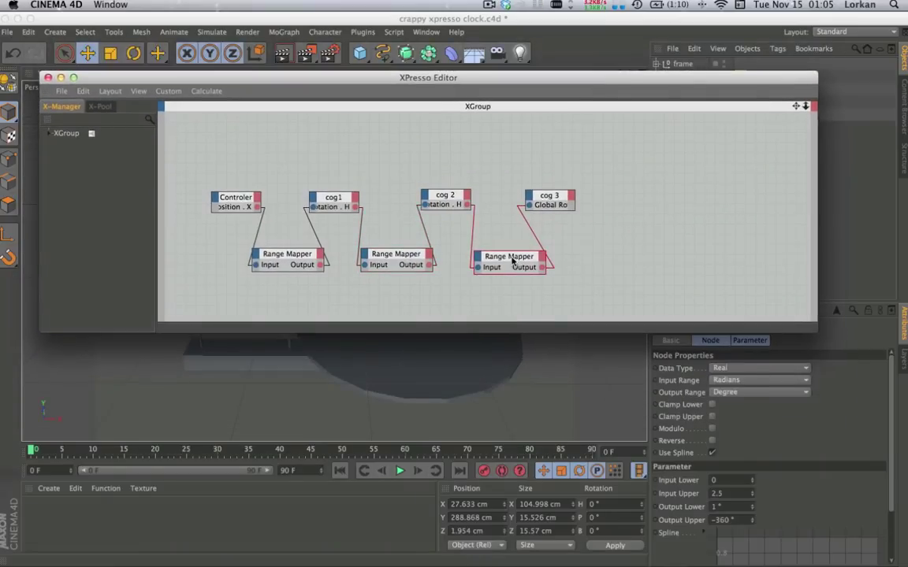
{"action": "left_click", "coordinate": [753, 380]}
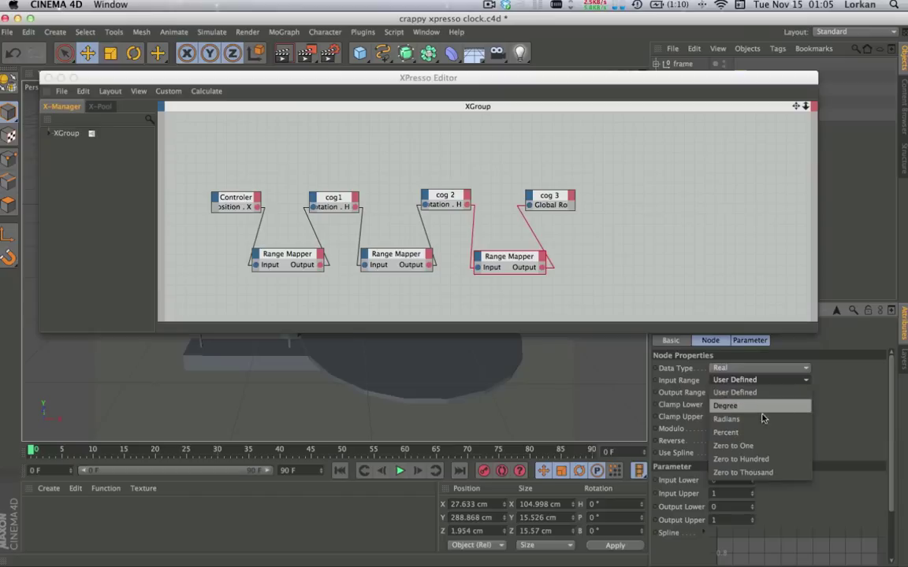
{"action": "left_click", "coordinate": [761, 419]}
{"action": "left_click", "coordinate": [737, 392]}
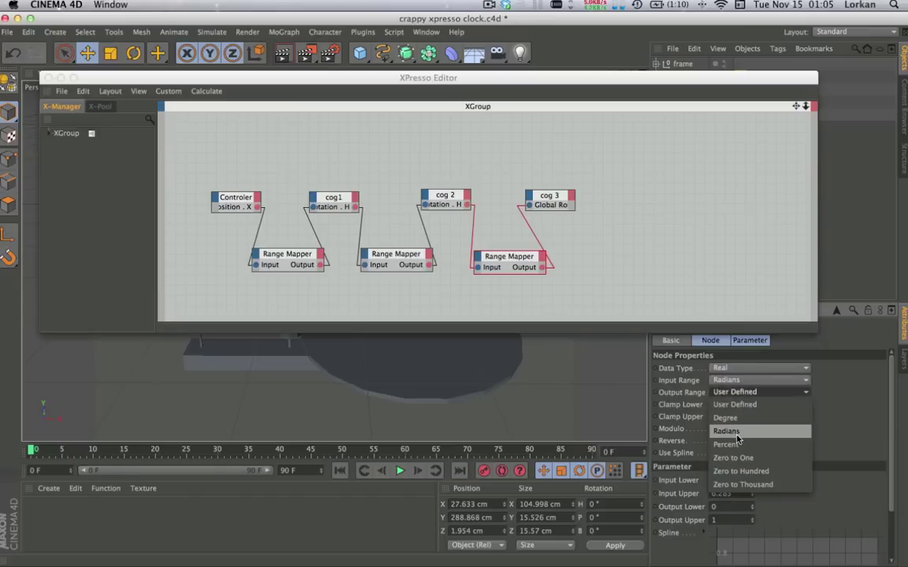
{"action": "left_click", "coordinate": [728, 418]}
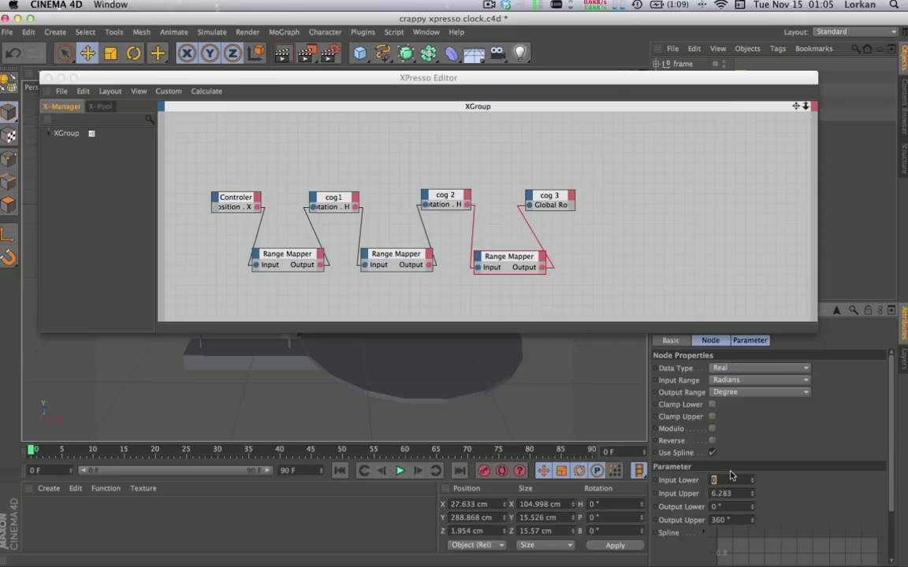
Set the third Range Mapper's Input Lower to 1, Input Upper to 18 and Output Upper to -360°, and minimize the XPresso Editor
{"action": "type", "text": "1"}
{"action": "key", "text": "Tab"}
{"action": "type", "text": "18"}
{"action": "key", "text": "Tab"}
{"action": "key", "text": "Tab"}
{"action": "key", "text": "BackSpace"}
{"action": "left_click", "coordinate": [60, 77]}
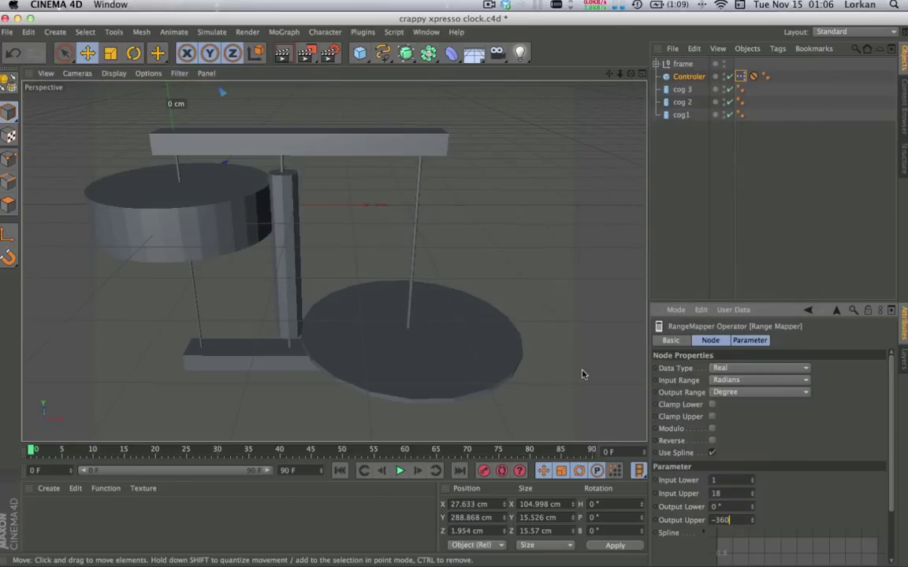
Slide the Controler back and forth along X to test the rotation of all three cogs, leaving it at about 177 cm
{"action": "mouse_move", "coordinate": [608, 73]}
{"action": "left_mouse_down"}
{"action": "mouse_move", "coordinate": [609, 135]}
{"action": "mouse_move", "coordinate": [605, 75]}
{"action": "left_mouse_up"}
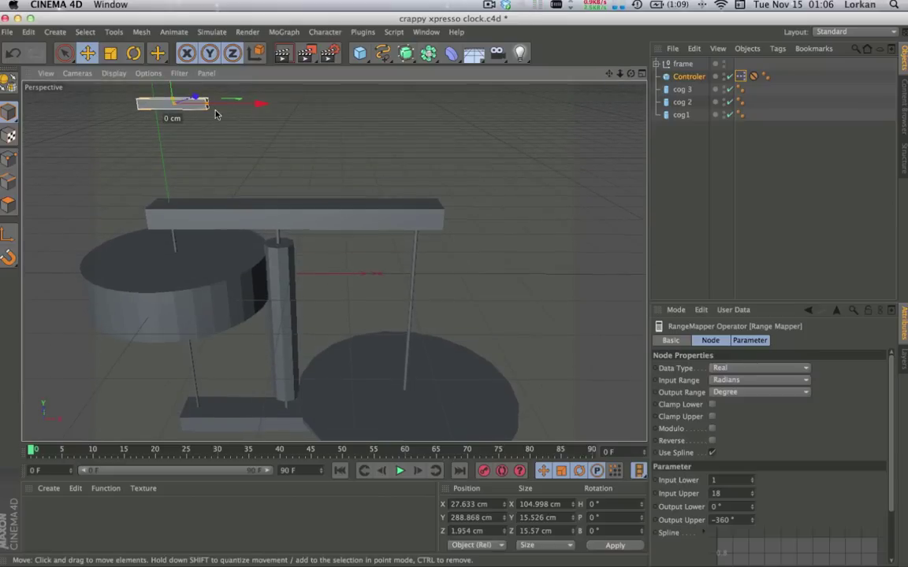
{"action": "left_click_drag", "start_coordinate": [233, 104], "coordinate": [253, 108]}
{"action": "left_click_drag", "start_coordinate": [289, 114], "coordinate": [512, 169]}
{"action": "left_click", "coordinate": [332, 259]}
{"action": "left_click_drag", "start_coordinate": [332, 259], "coordinate": [333, 260], "text": "alt"}
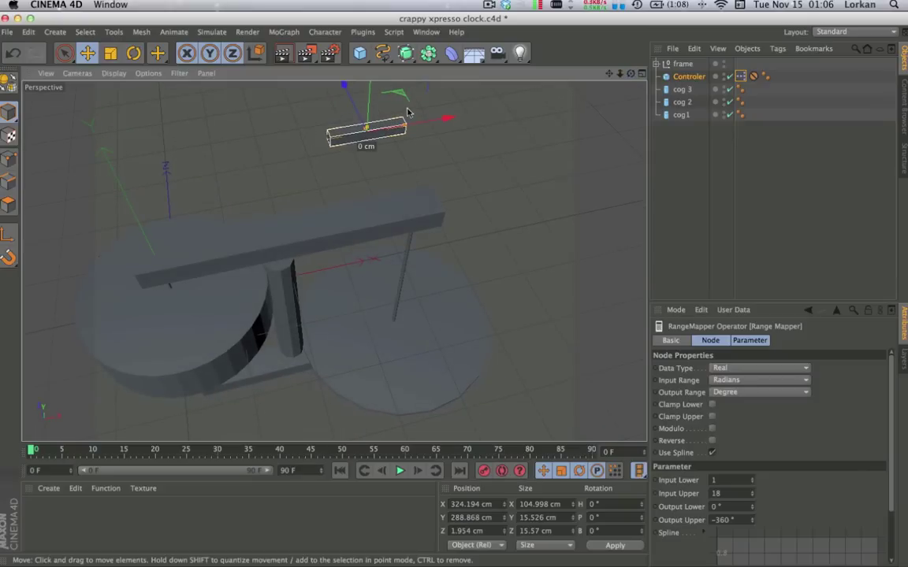
{"action": "left_click_drag", "start_coordinate": [386, 122], "coordinate": [446, 133]}
{"action": "left_click_drag", "start_coordinate": [334, 259], "coordinate": [259, 310], "text": "alt"}
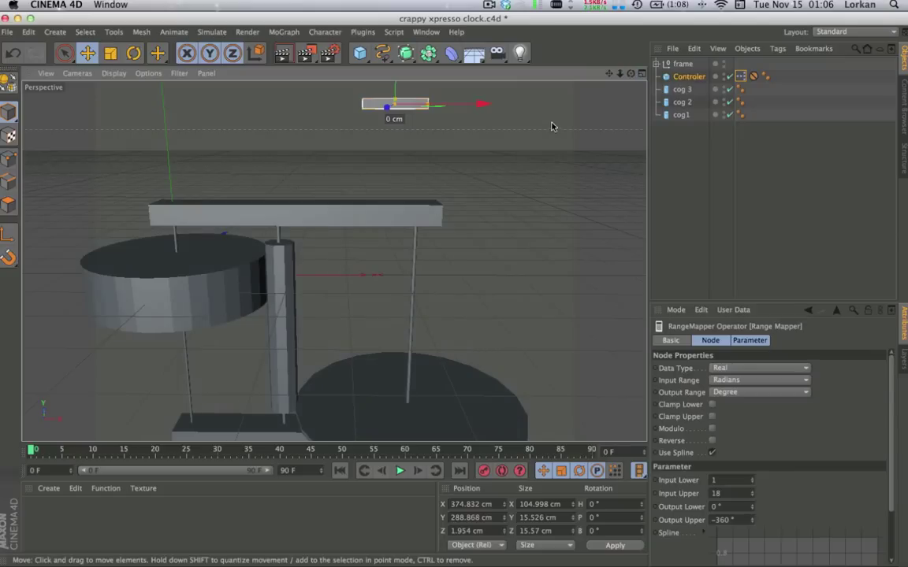
{"action": "left_click_drag", "start_coordinate": [334, 259], "coordinate": [334, 259], "text": "alt"}
{"action": "left_click_drag", "start_coordinate": [387, 86], "coordinate": [371, 188]}
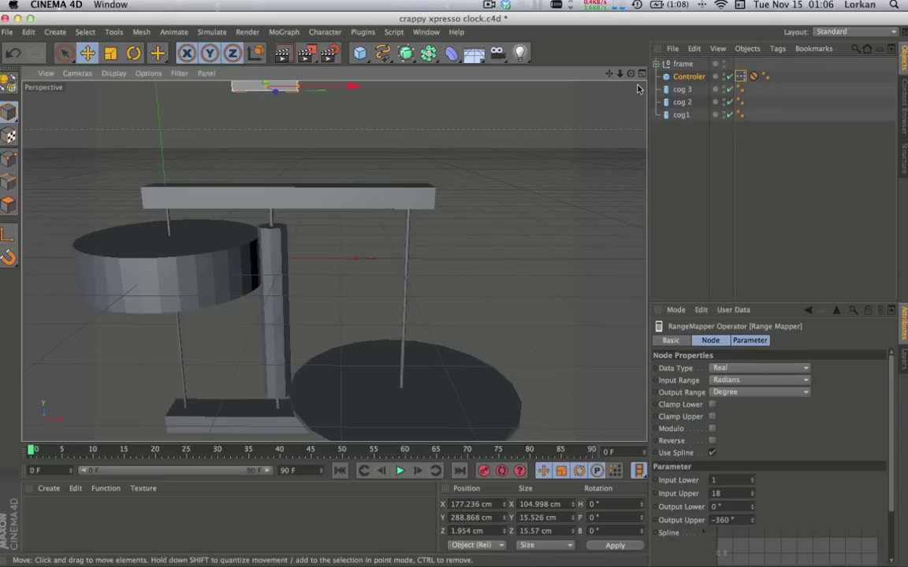
{"action": "mouse_move", "coordinate": [487, 21]}
{"action": "left_mouse_down"}
{"action": "mouse_move", "coordinate": [487, 422]}
{"action": "mouse_move", "coordinate": [488, 22]}
{"action": "left_mouse_up"}
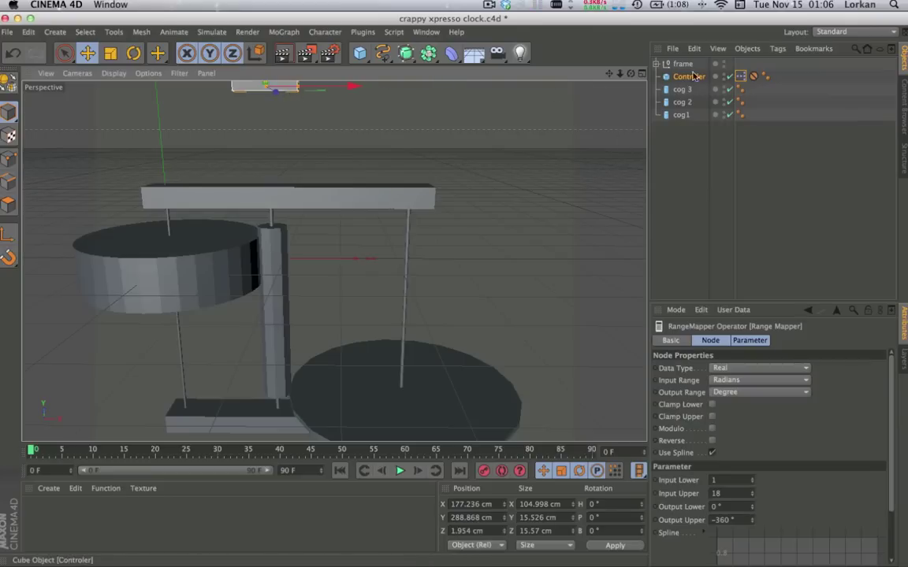
{"action": "middle_click_drag", "start_coordinate": [561, 72], "coordinate": [560, 96], "text": "alt"}
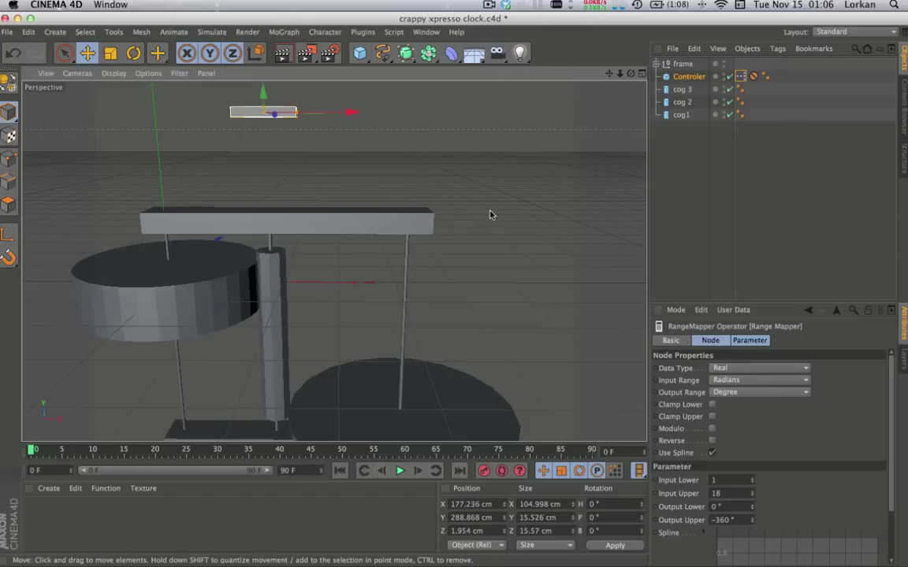
{"action": "left_click_drag", "start_coordinate": [333, 260], "coordinate": [333, 260], "text": "alt"}
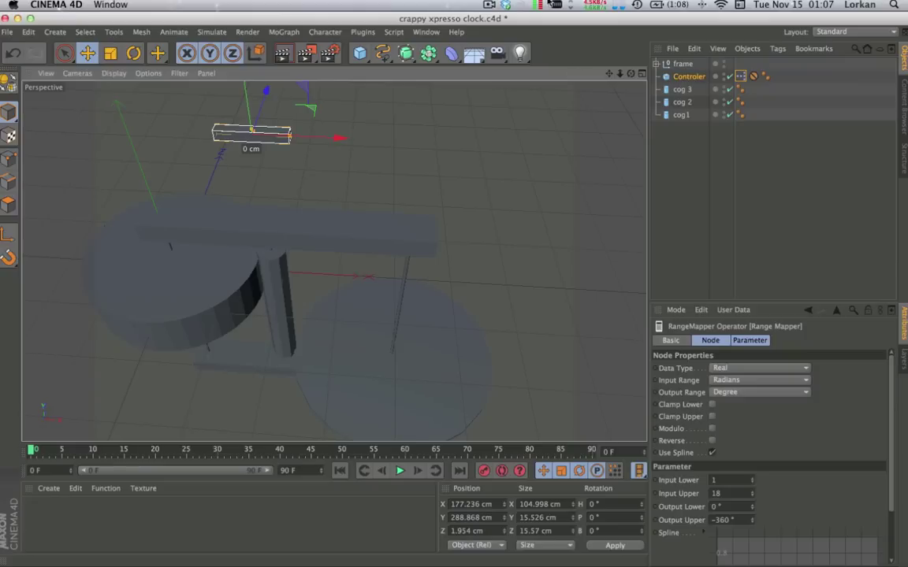
{"action": "left_click", "coordinate": [489, 5]}
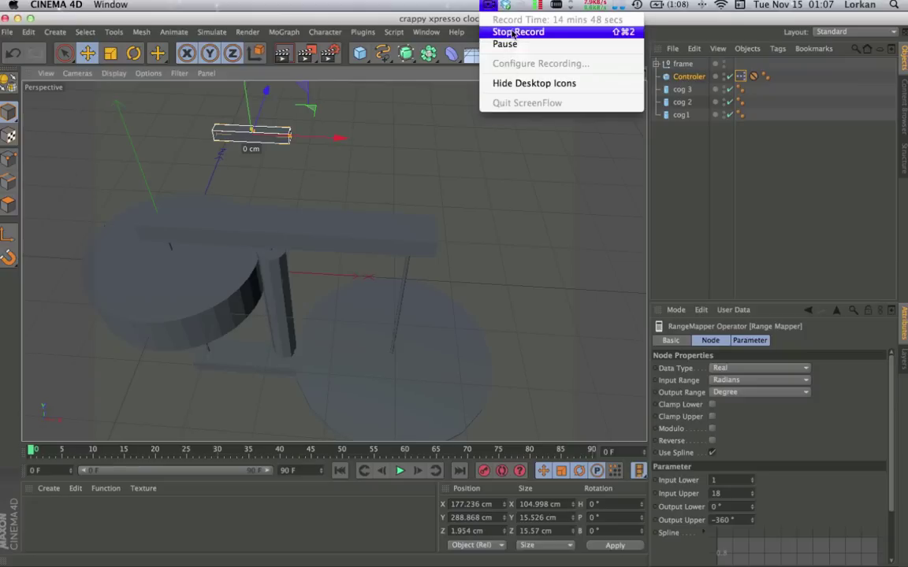
{"action": "left_click", "coordinate": [513, 32]}
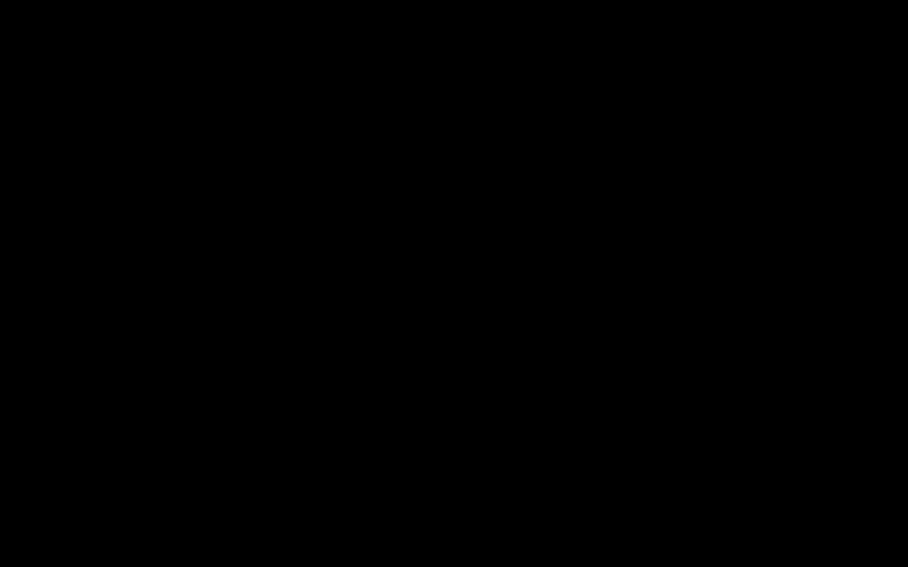